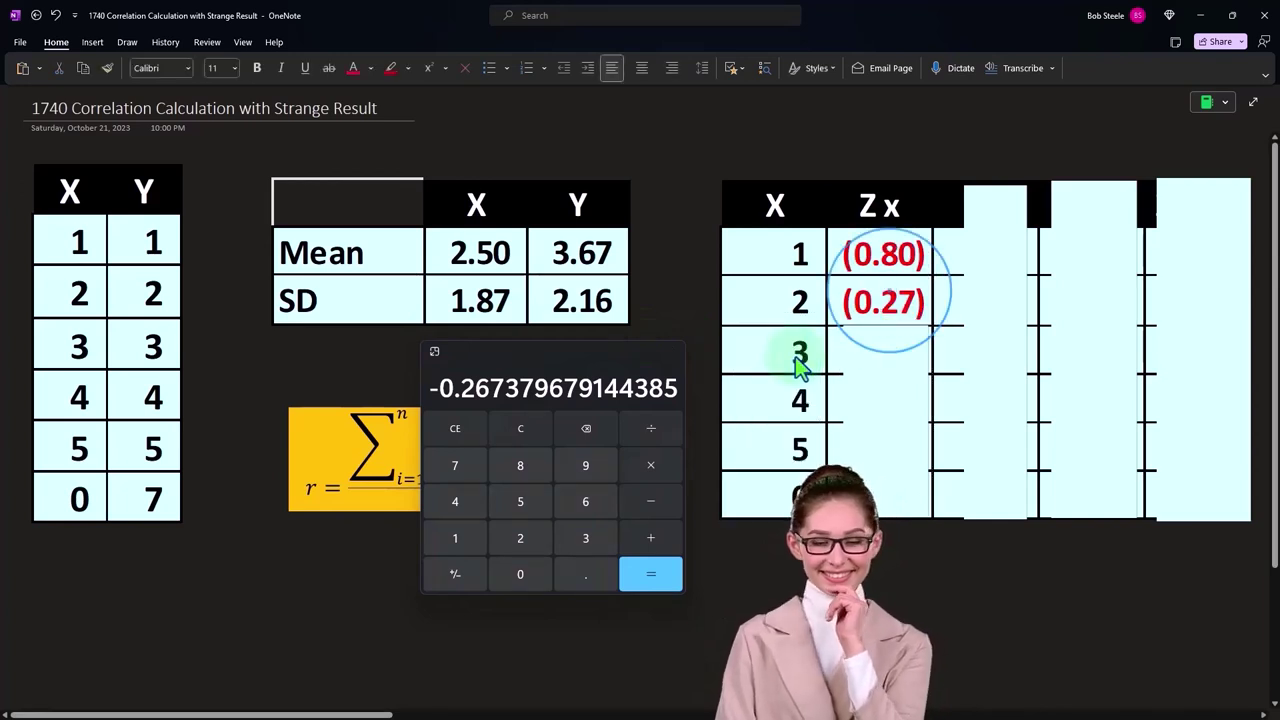
Remove the cover from the Zx values and shrink the Y and Zy covers to reveal only their first row.
click(914, 398)
key(Delete)
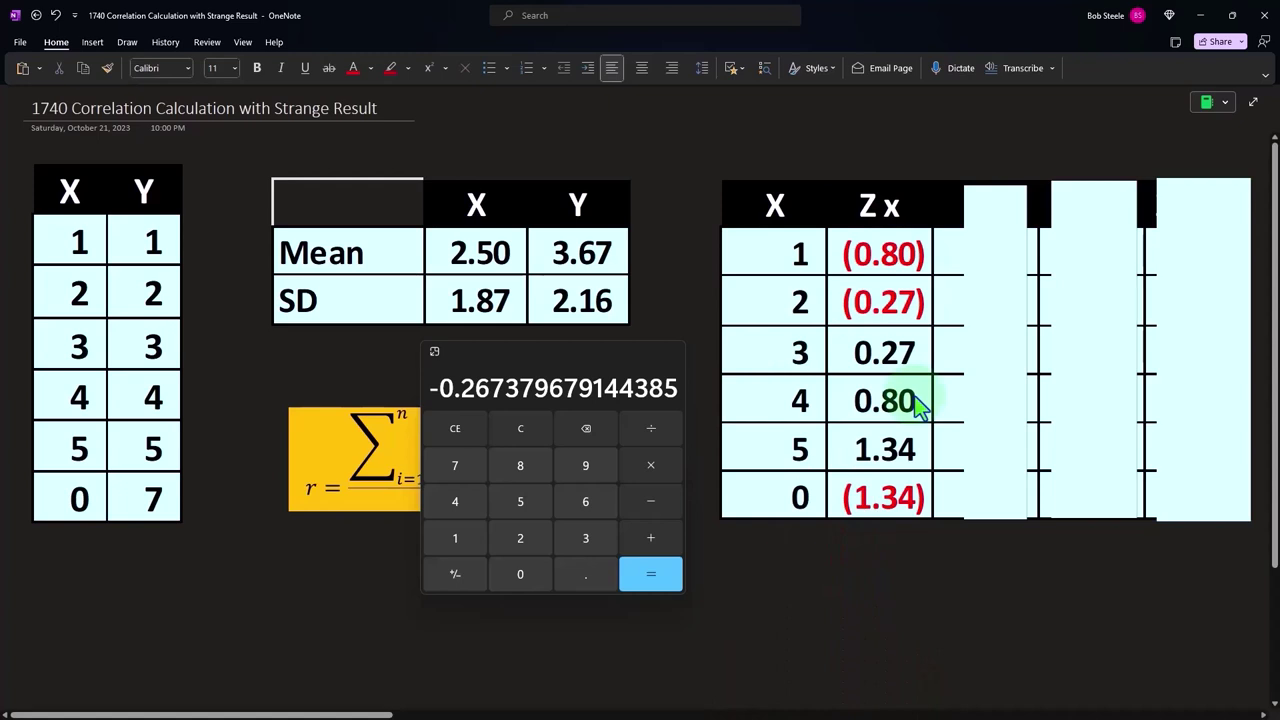
drag(986, 188, 987, 280)
click(1092, 201)
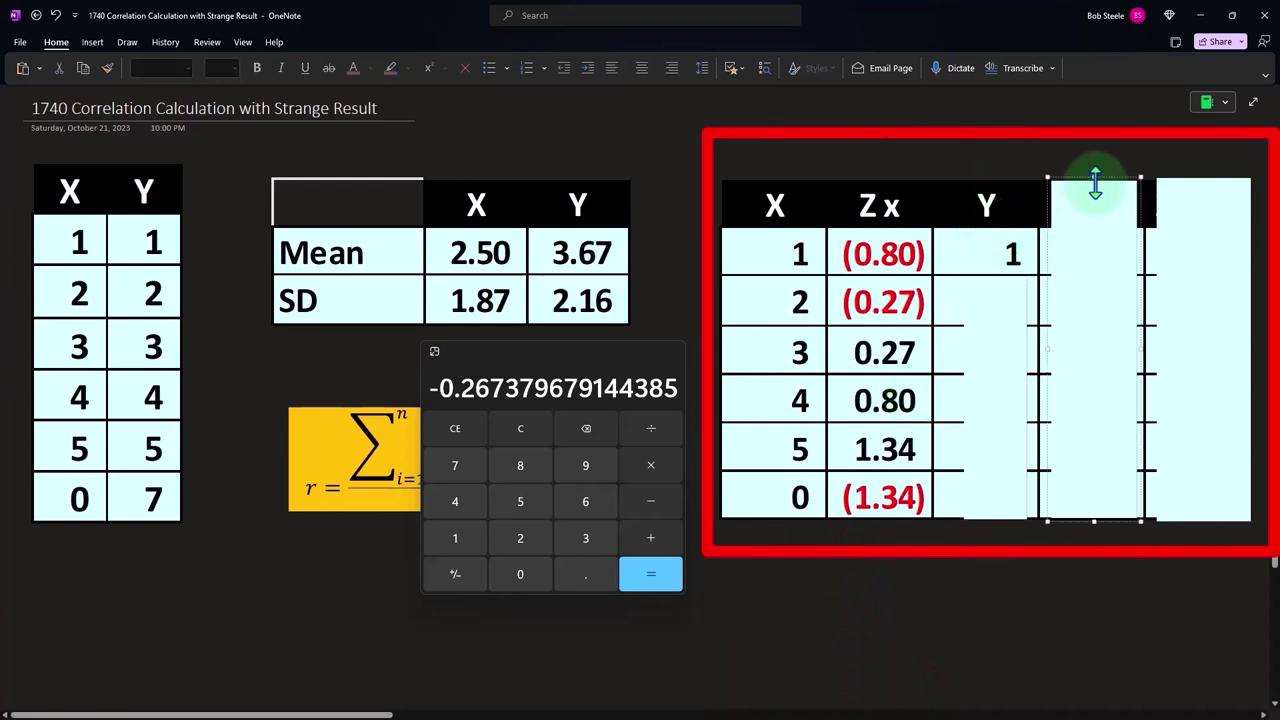
drag(1095, 185, 1094, 280)
Calculate the first Zy score in the calculator as 1 minus 3.67, divided by 2.16.
click(522, 438)
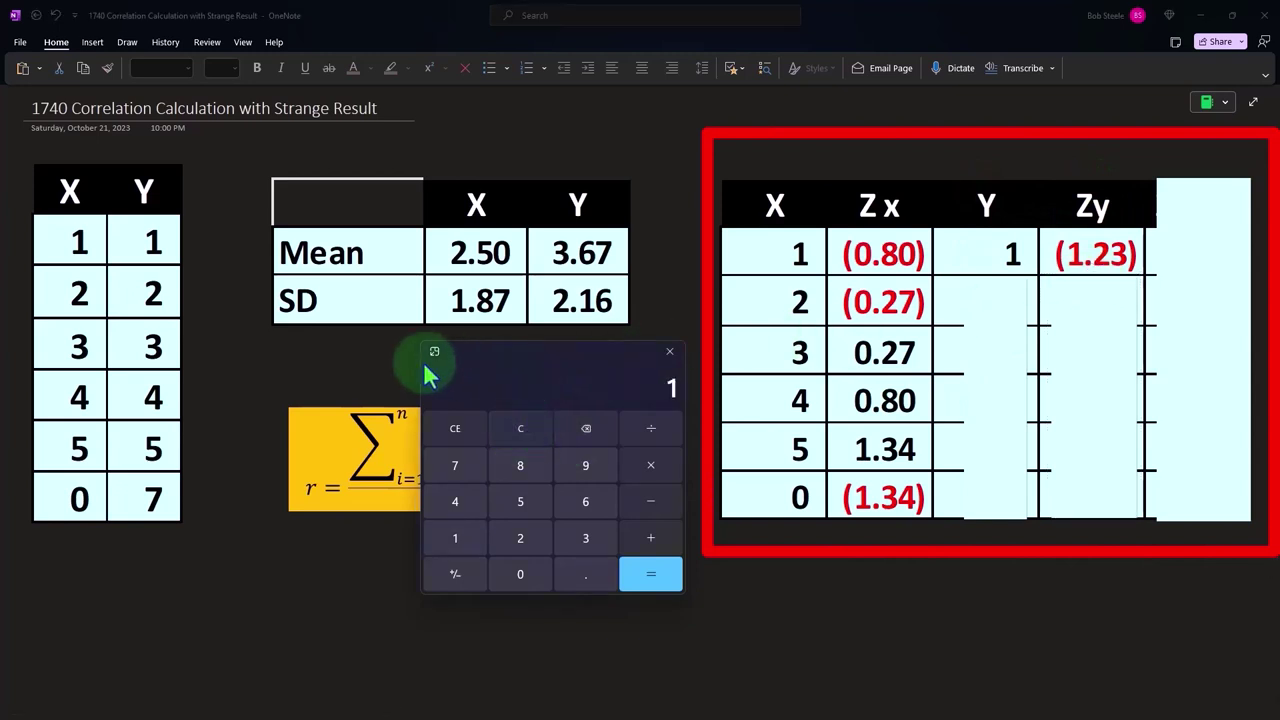
text(3.67)
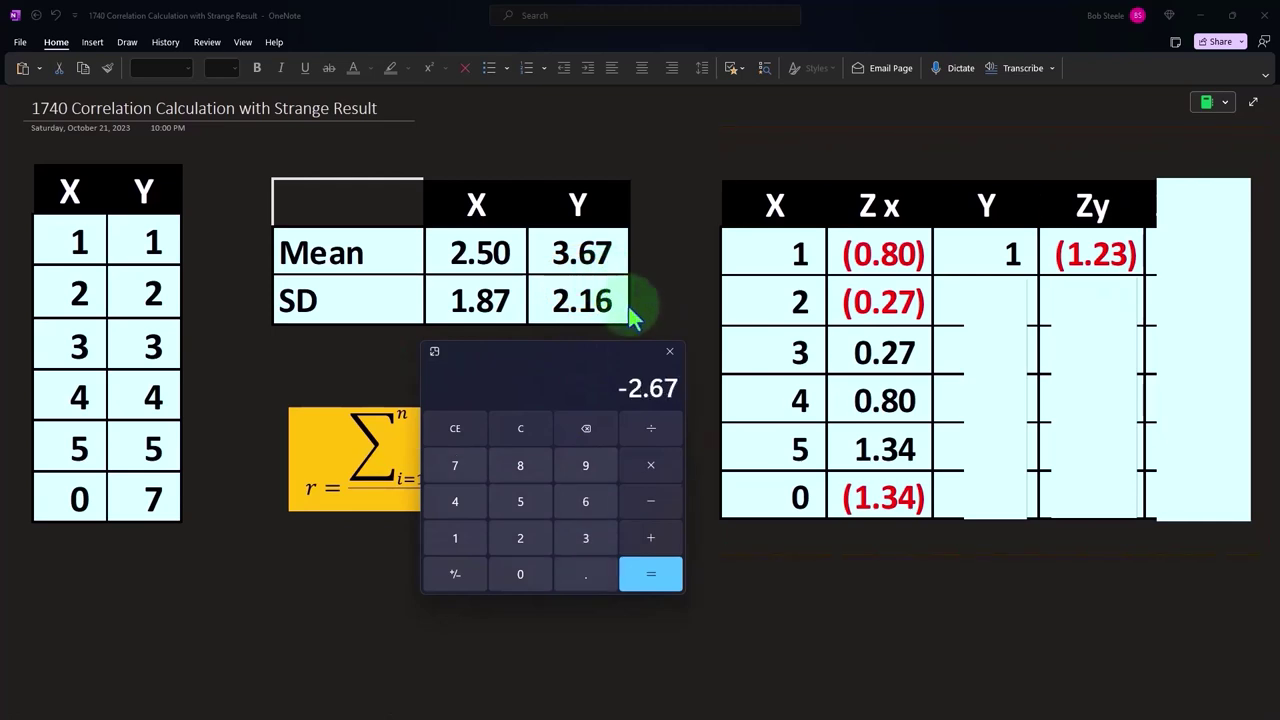
text(16)
key(Return)
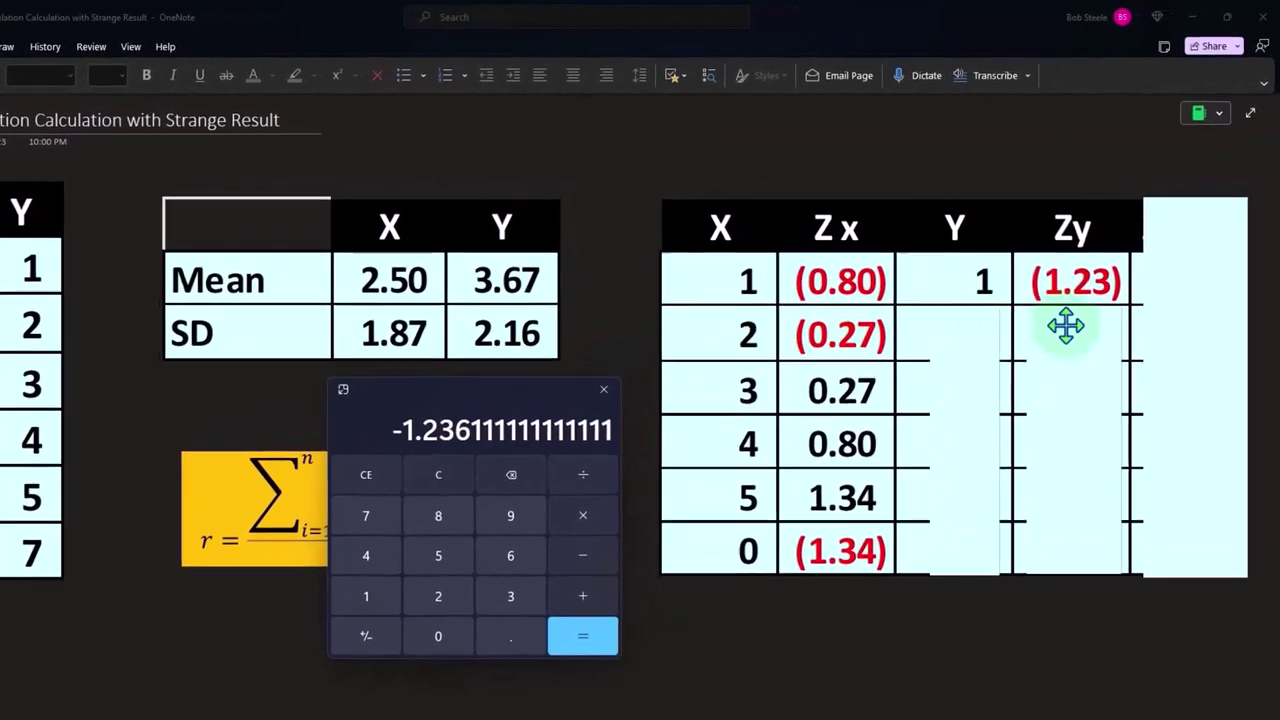
Delete the covers hiding the remaining Y and Zy values in the Z-score table.
click(970, 392)
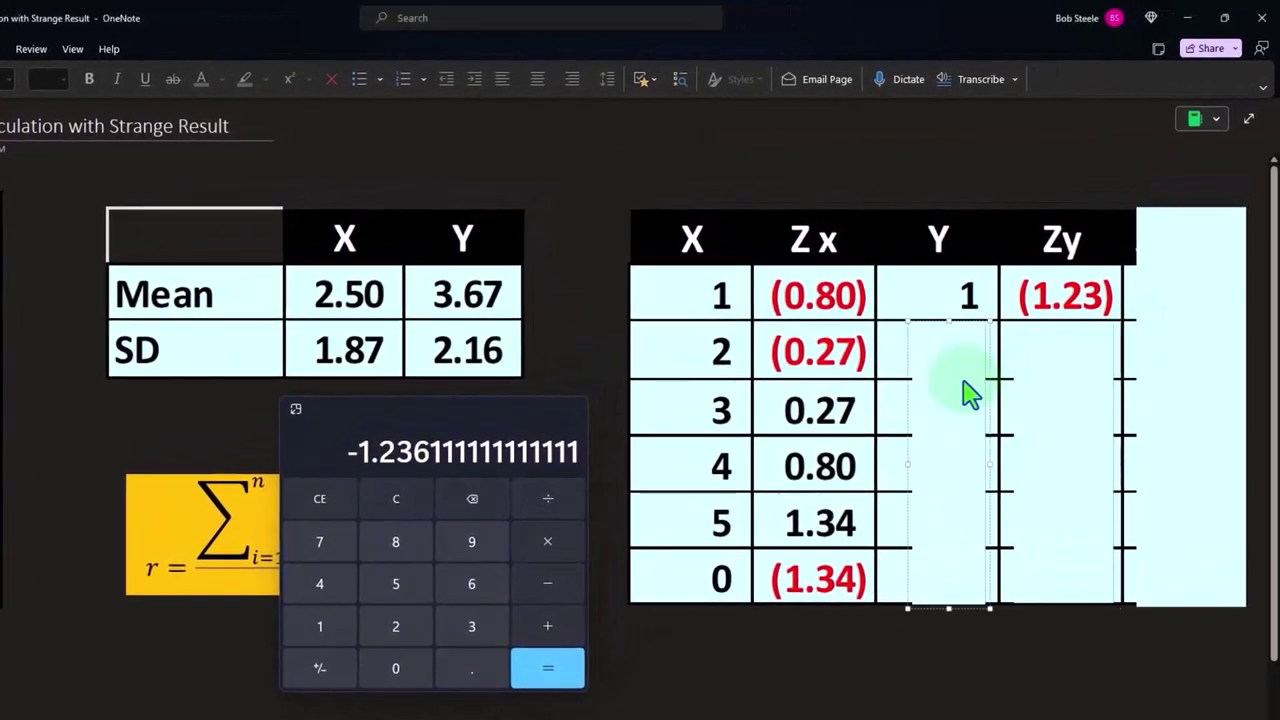
key(Delete)
click(1080, 405)
key(Delete)
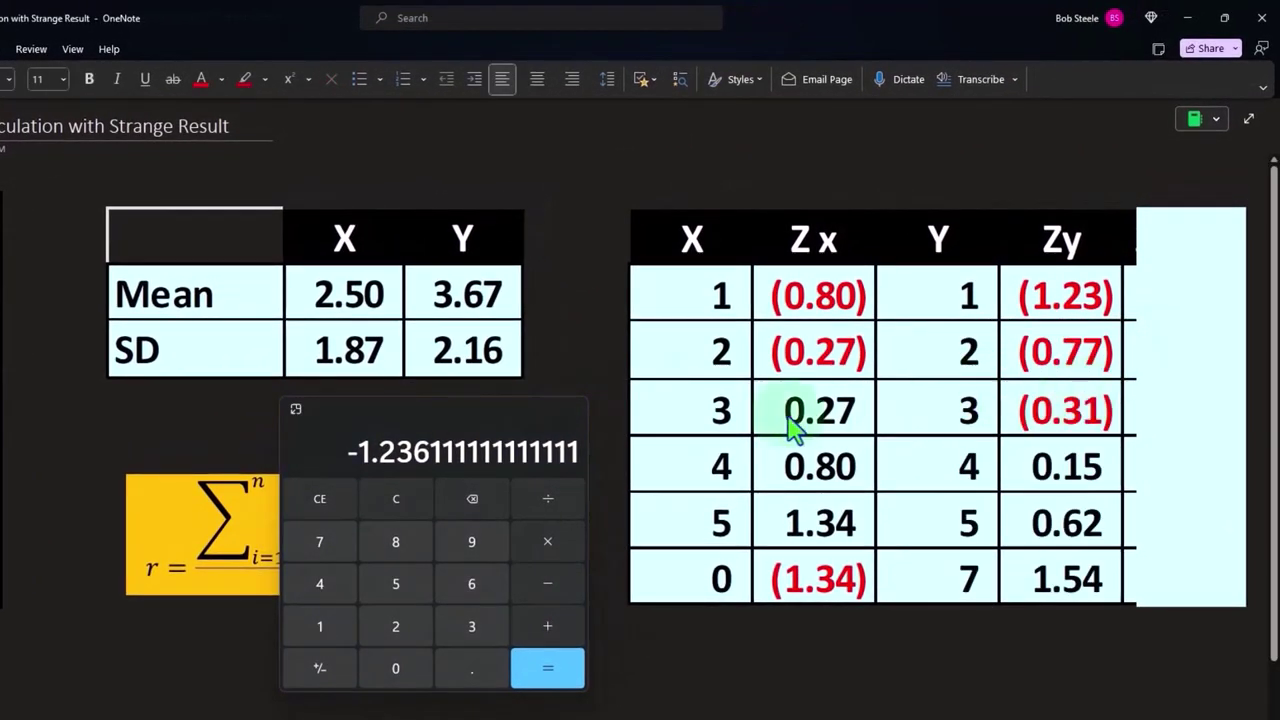
Uncover the first Zx*Zy product and check it in the calculator by multiplying 0.8 by 1.23.
drag(479, 418, 930, 349)
drag(1194, 207, 1191, 316)
click(859, 431)
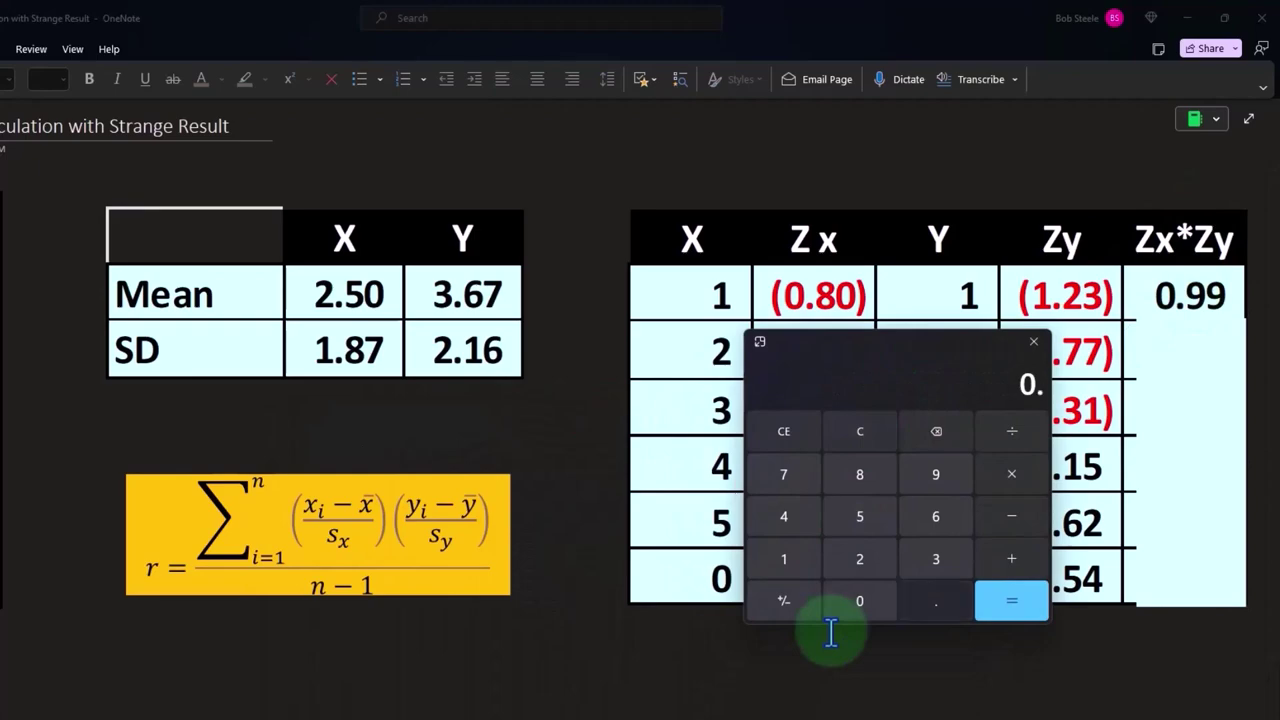
text(*1.23)
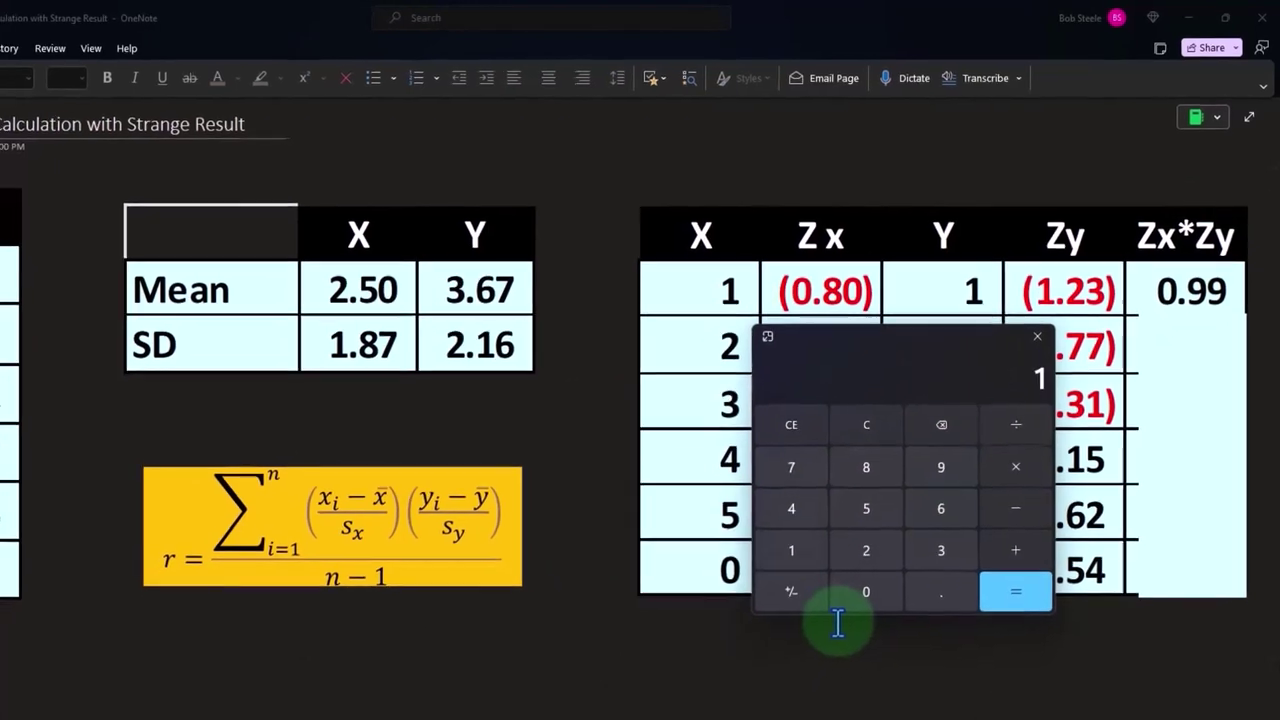
key(Return)
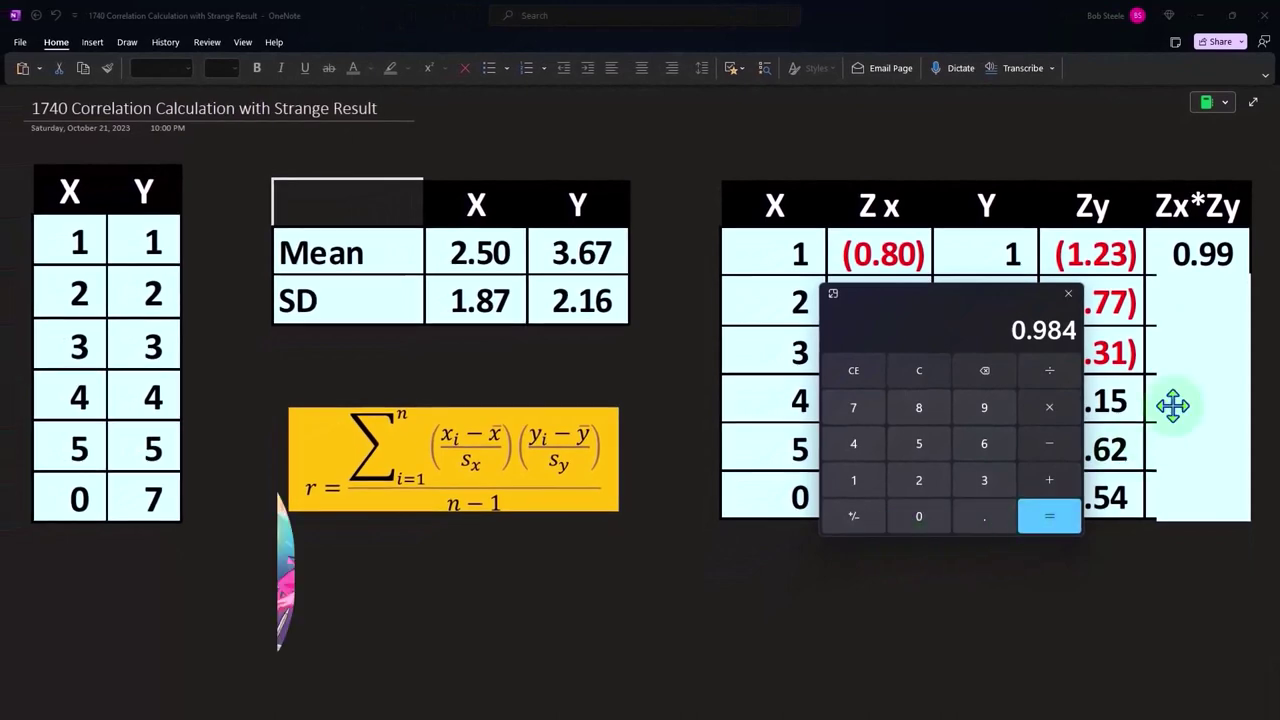
Uncover the second Zx*Zy product and check it in the calculator by multiplying 0.27 by 0.77.
drag(945, 300, 947, 358)
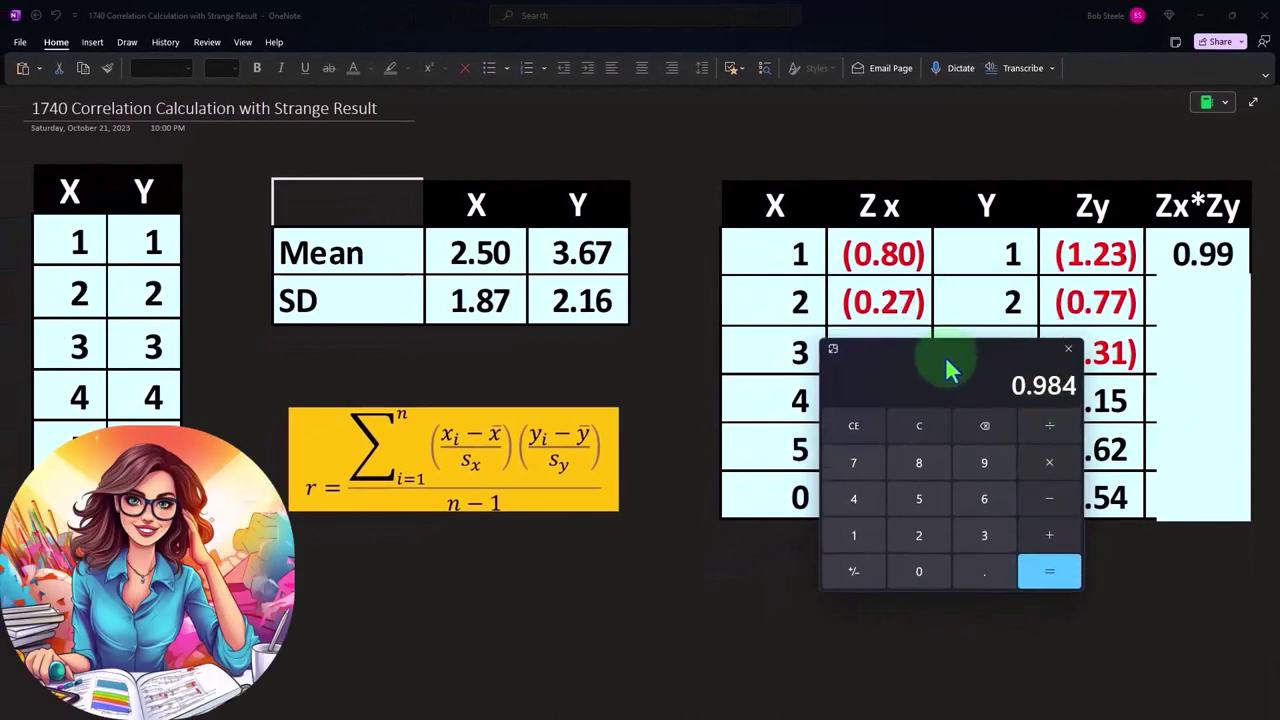
click(1176, 312)
drag(1202, 275, 1201, 307)
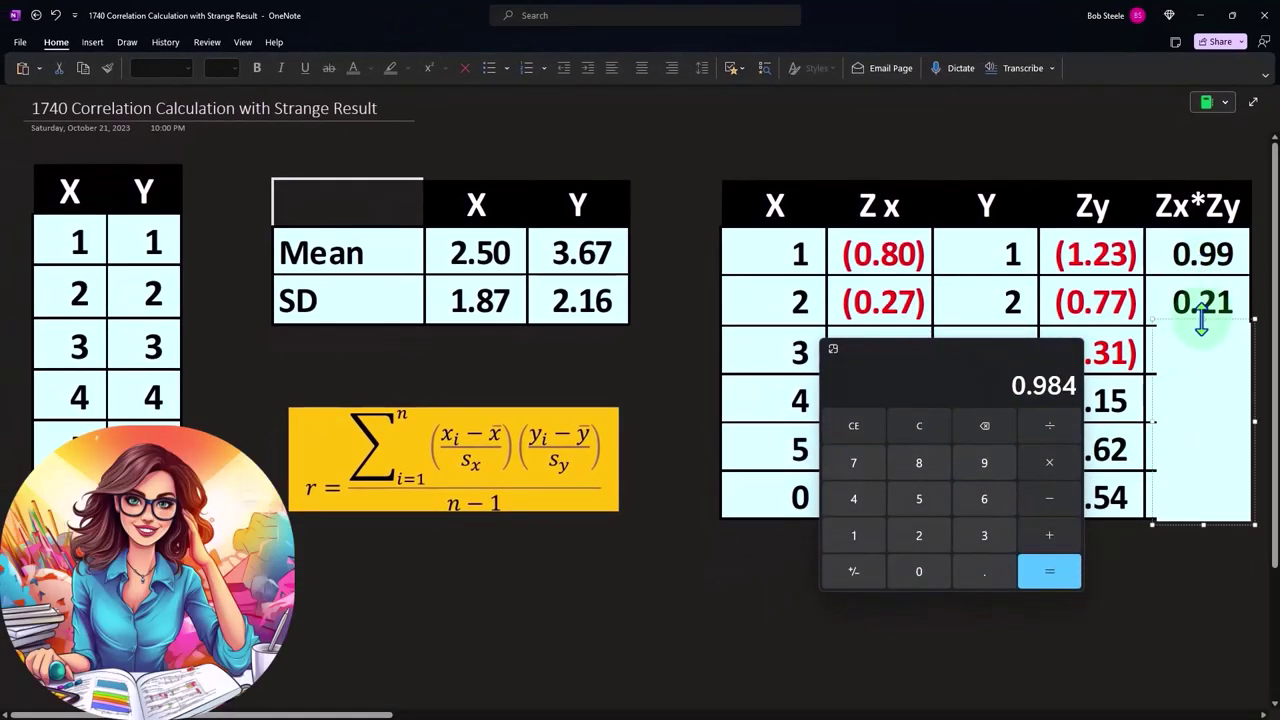
click(918, 428)
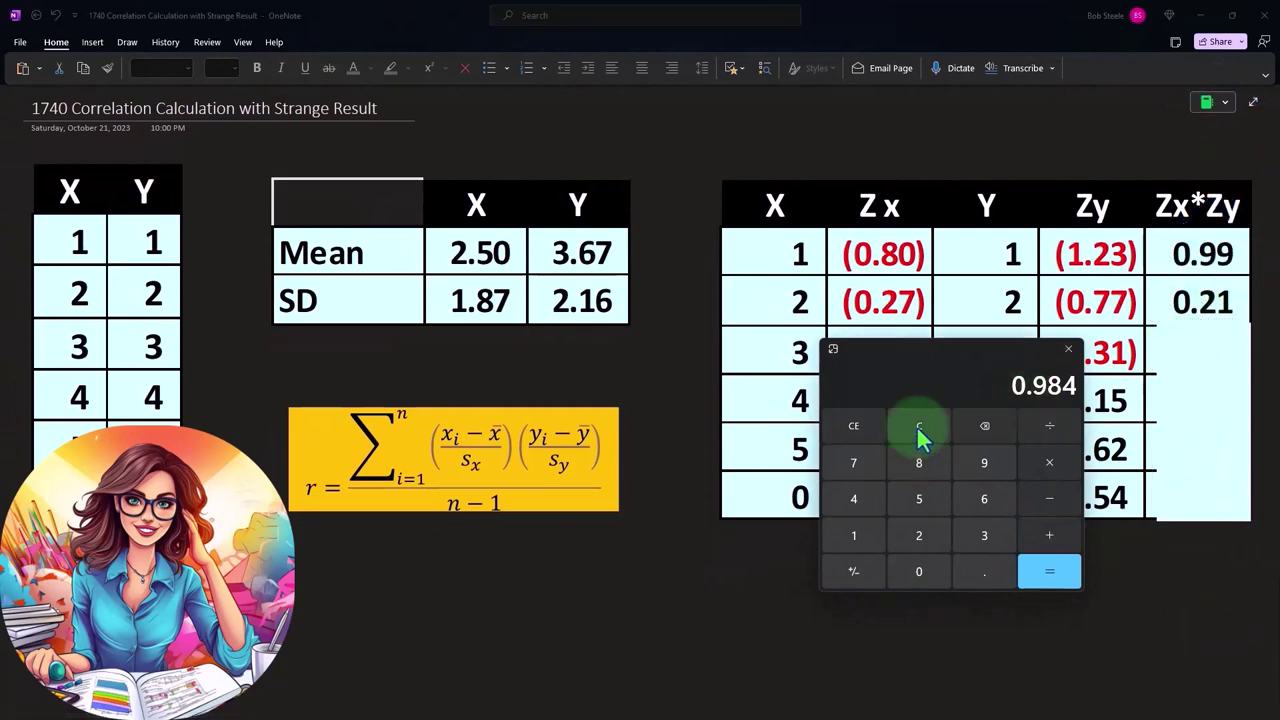
click(920, 432)
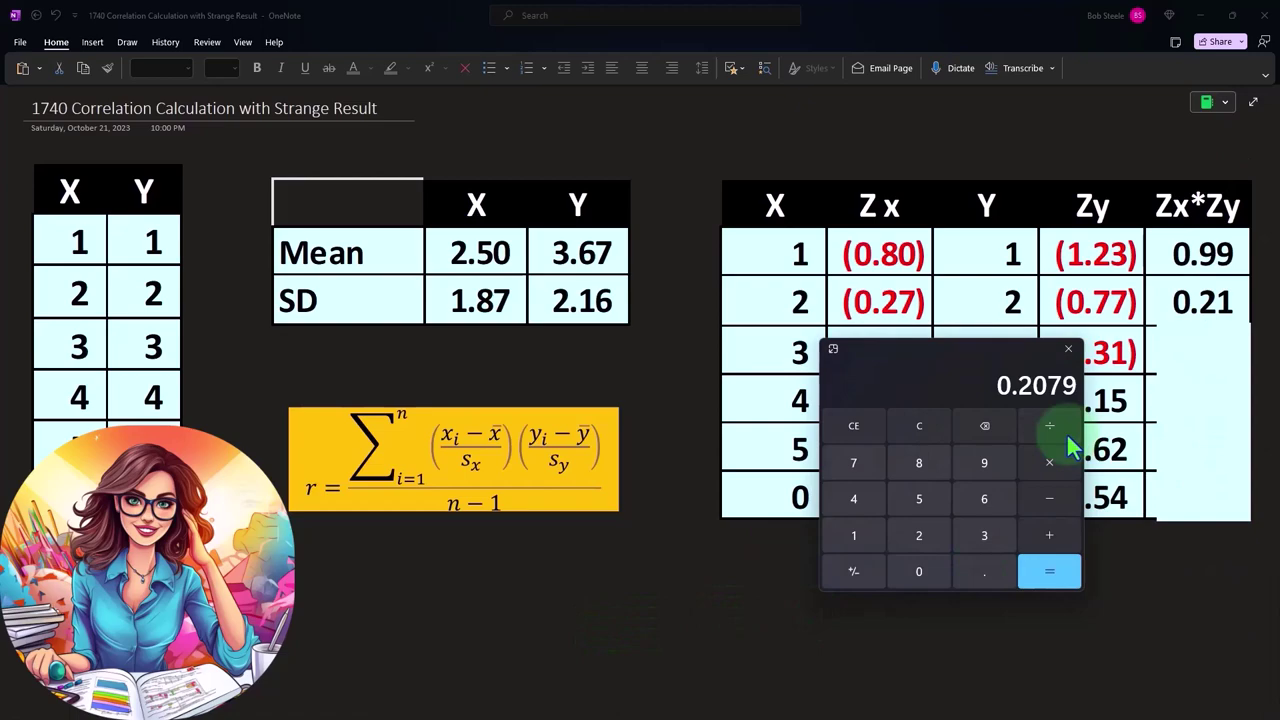
Move the calculator off the Z-score table and delete the cover over the remaining Zx*Zy products.
drag(932, 371, 1279, 371)
click(1205, 418)
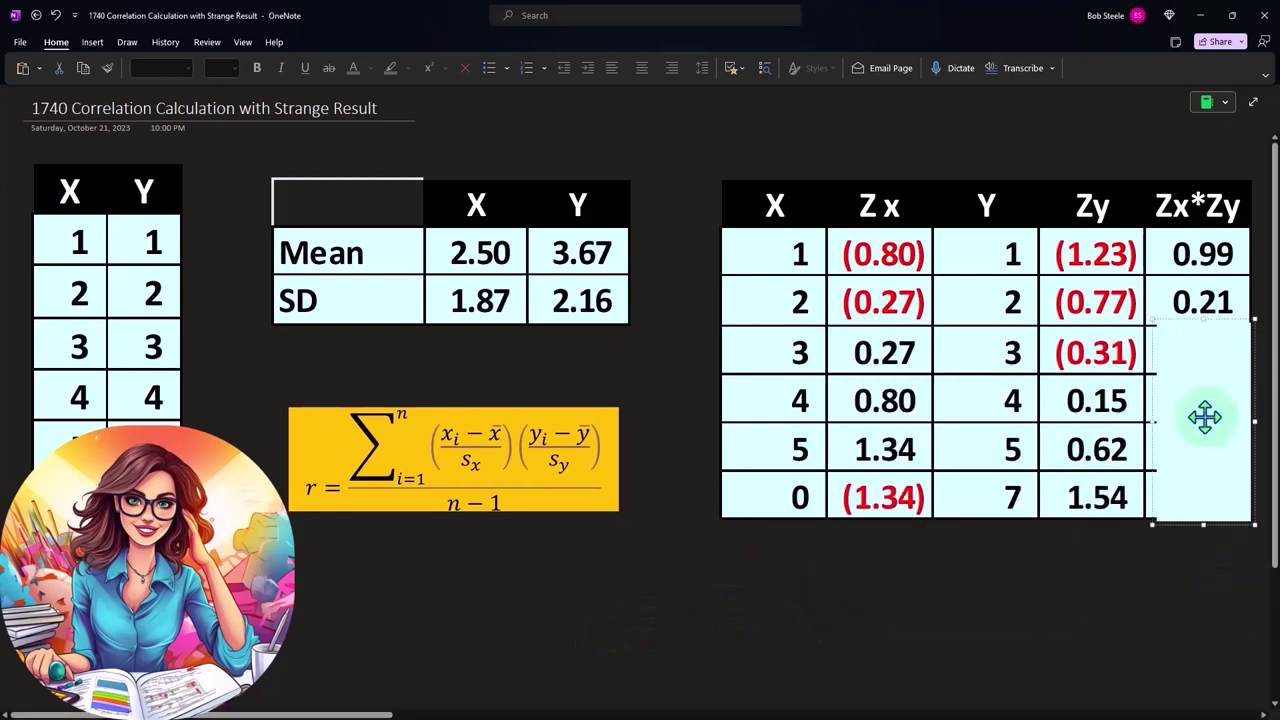
key(Delete)
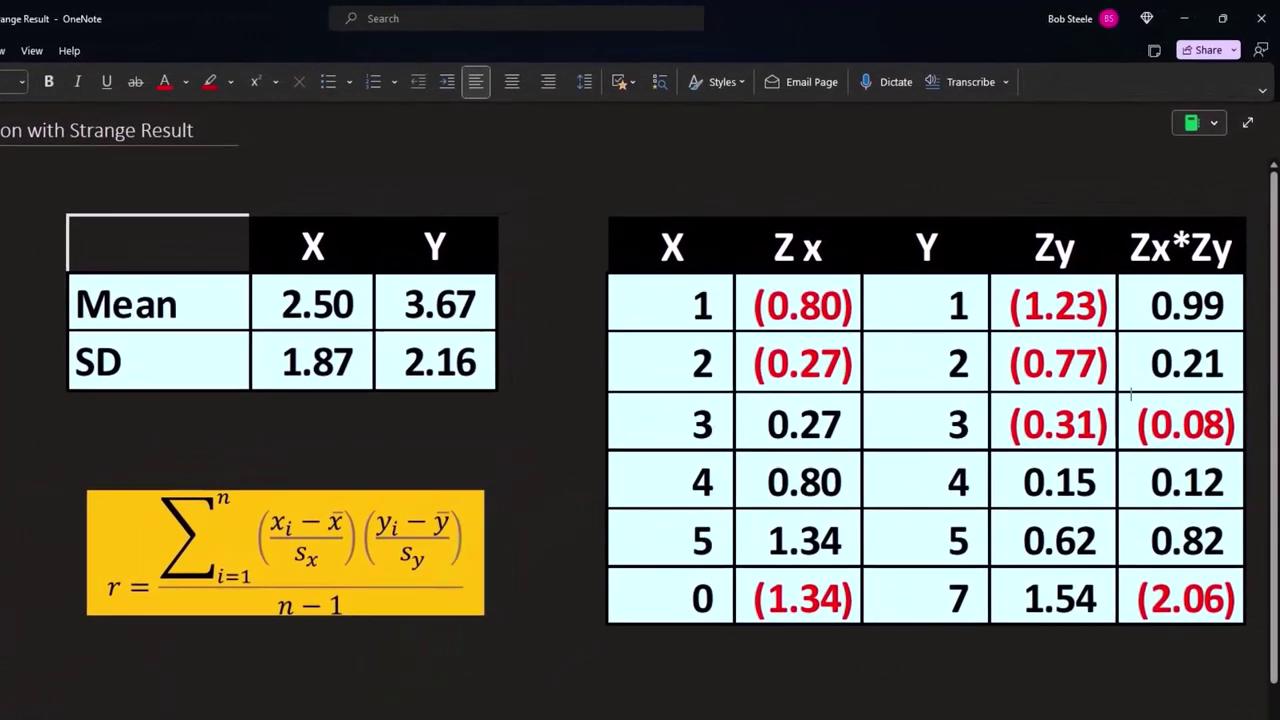
Shrink the cover on the R-Correlation table to reveal its rows from Sum Zx*Zy down to n.
drag(342, 714, 574, 714)
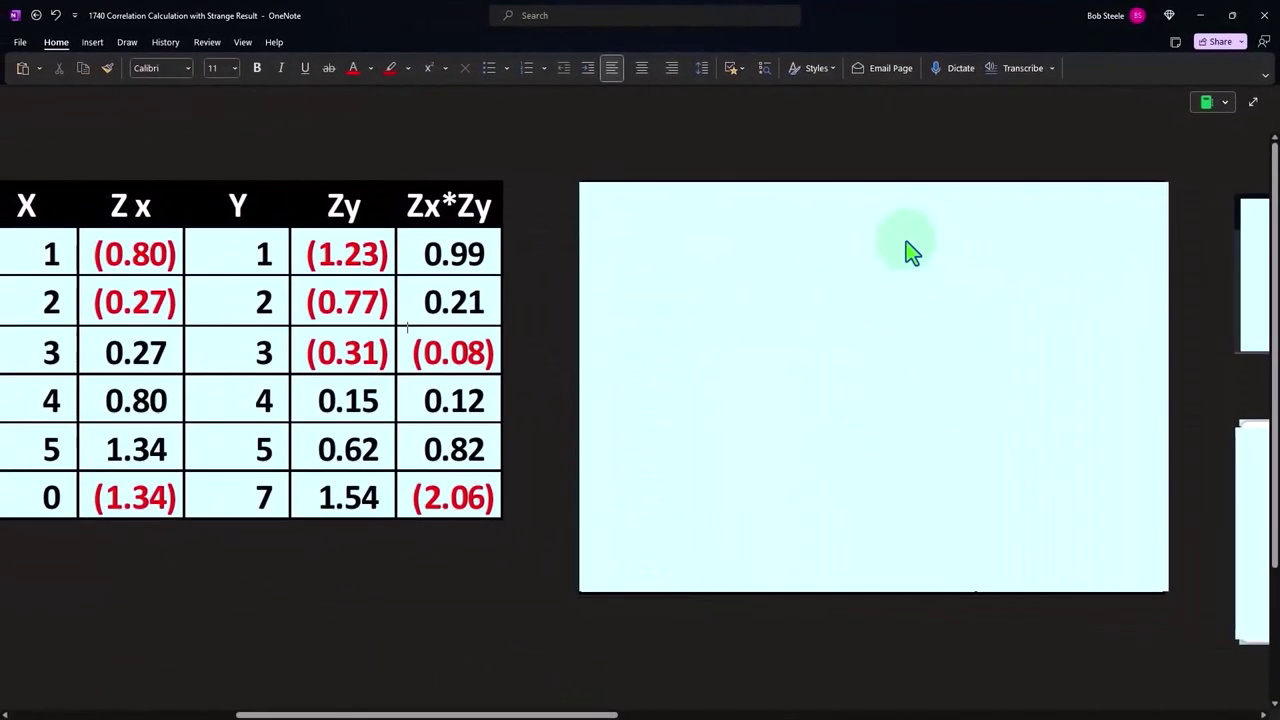
click(896, 183)
drag(874, 176, 871, 298)
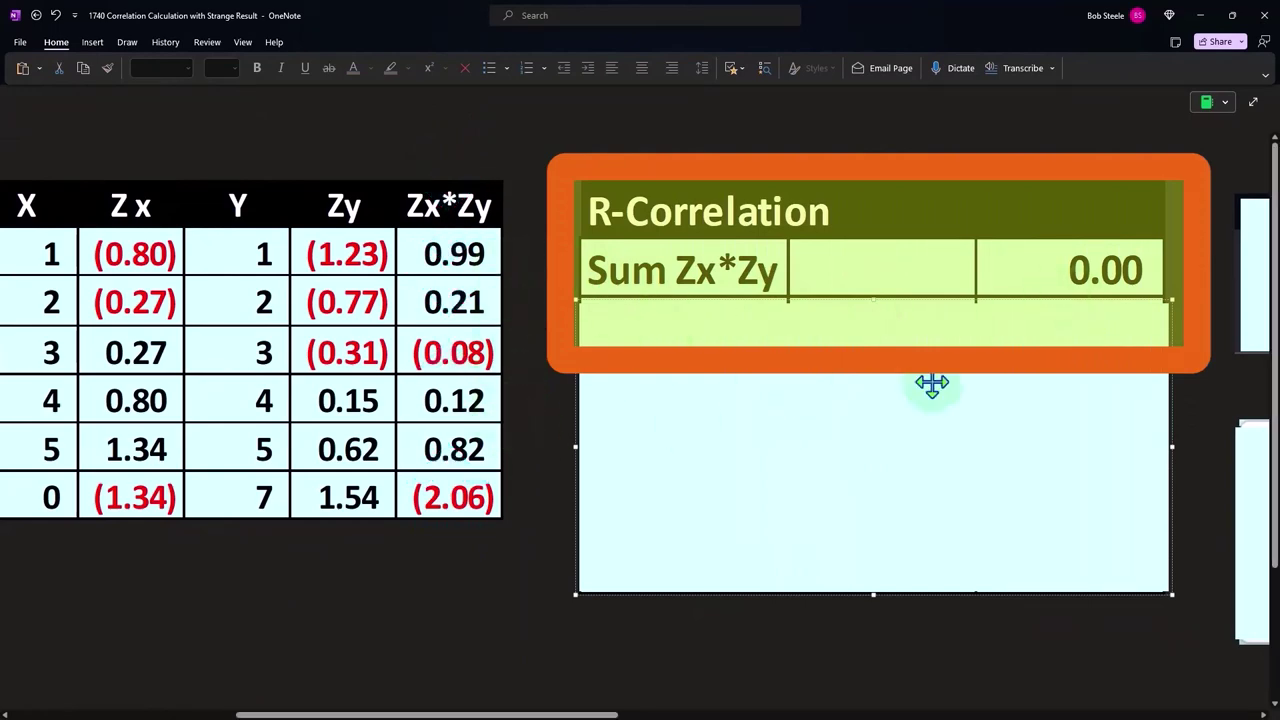
drag(871, 300, 870, 425)
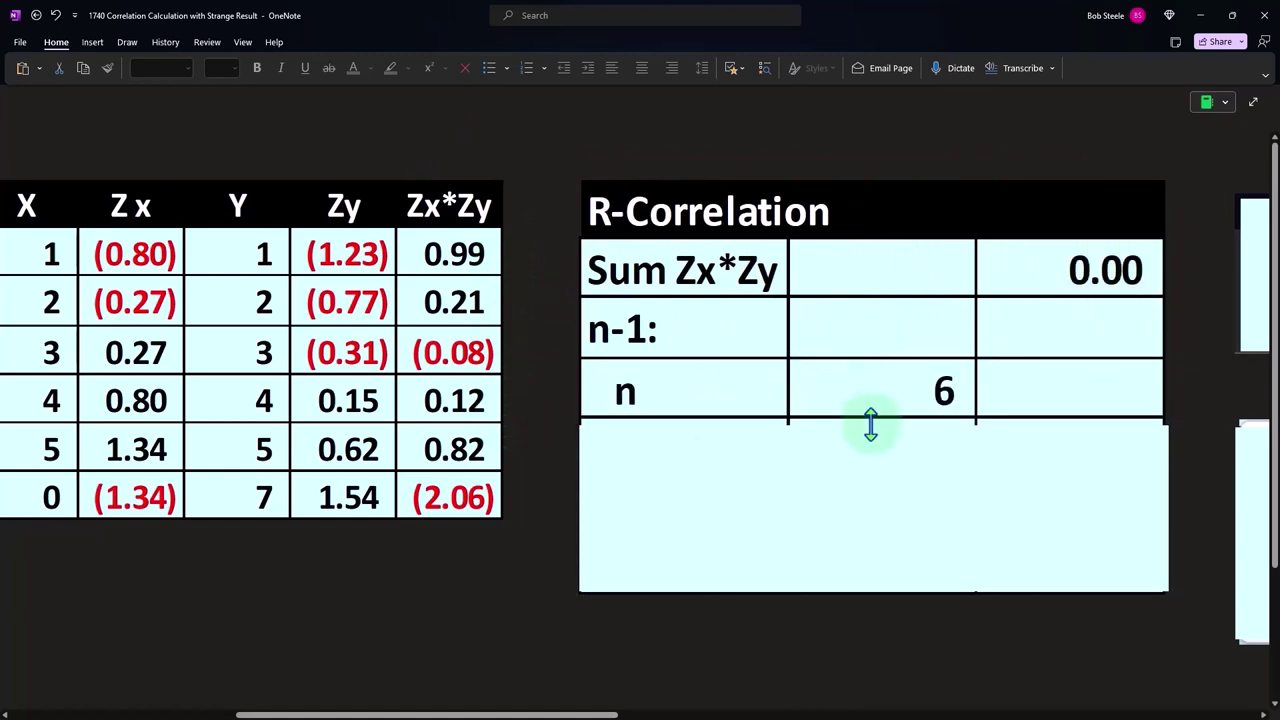
Uncover the less 1 and n-1 rows and delete the cover over the final R-Correlation row.
scroll(534, 700, left, 5)
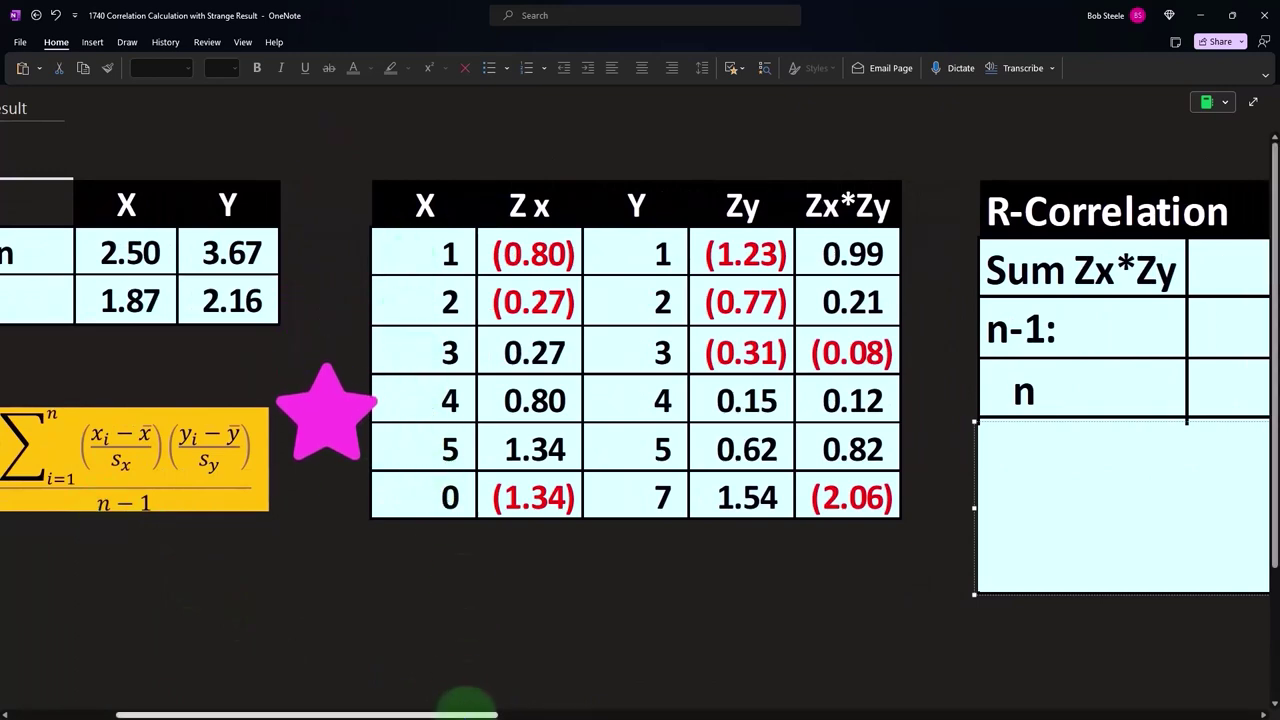
drag(457, 700, 630, 708)
drag(692, 422, 705, 530)
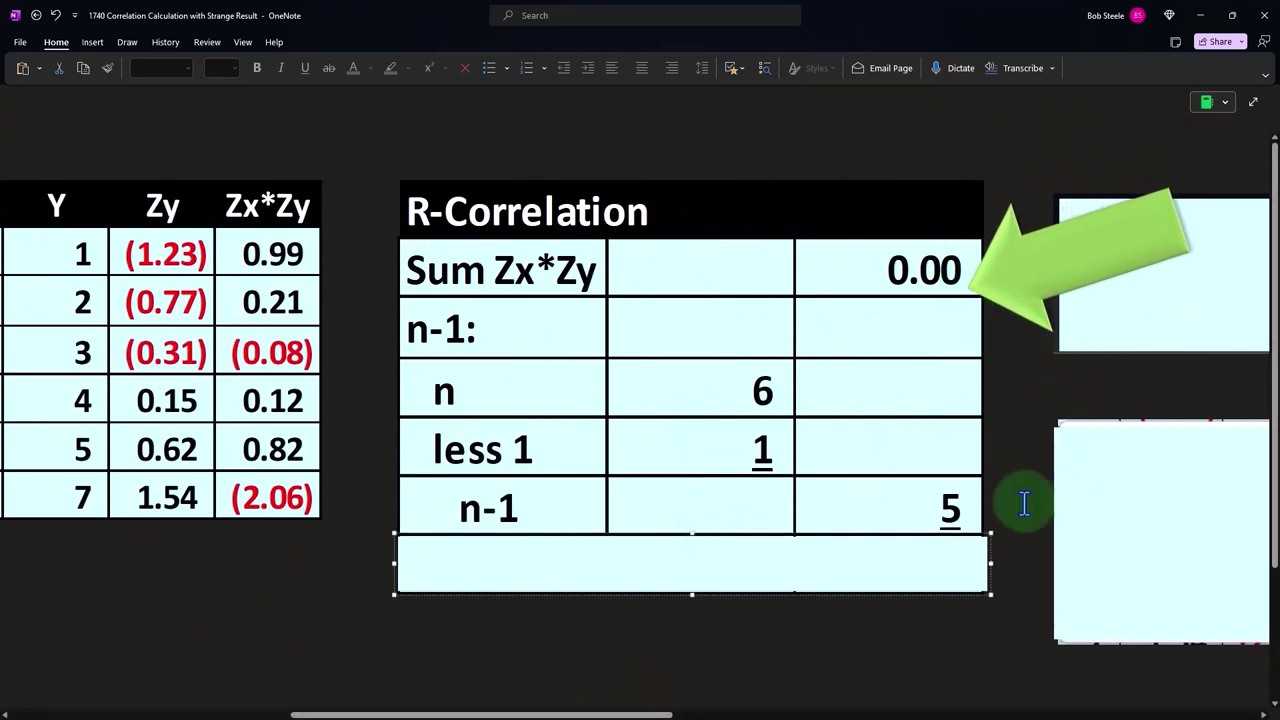
click(948, 514)
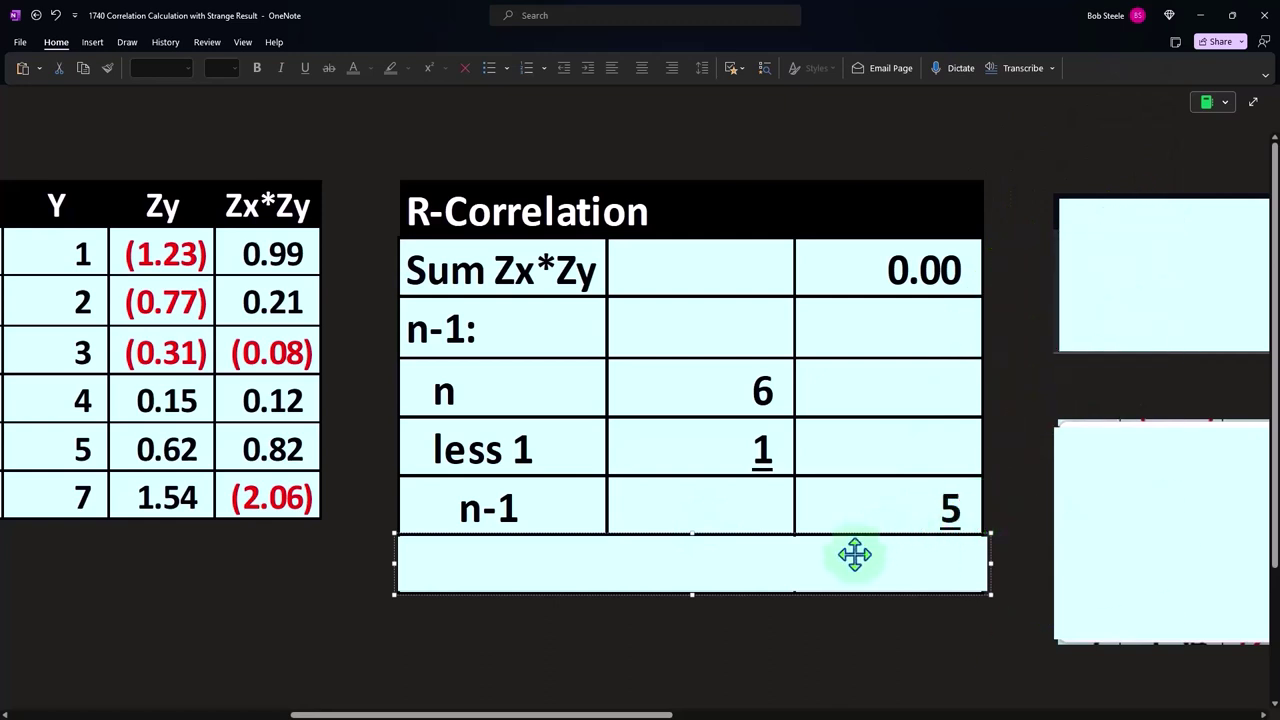
key(Delete)
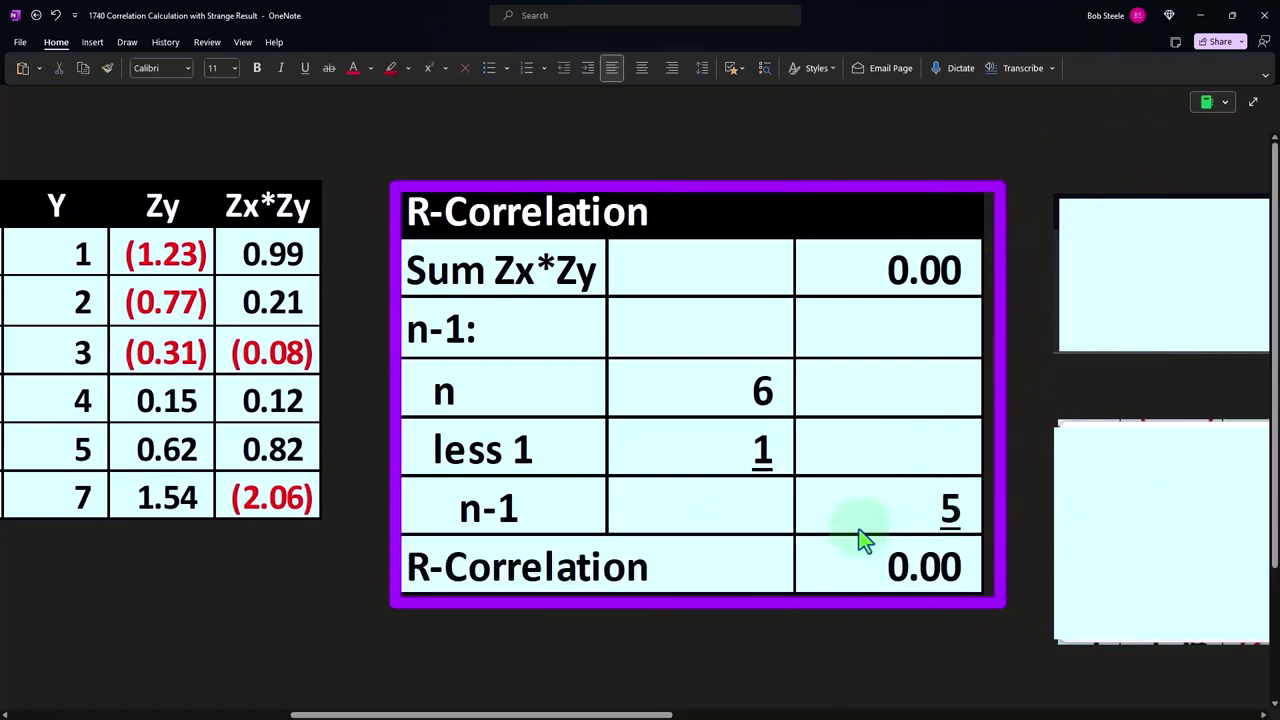
Remove the cover from the picture of the Excel Data ribbon beside the R-Correlation table.
drag(634, 713, 335, 714)
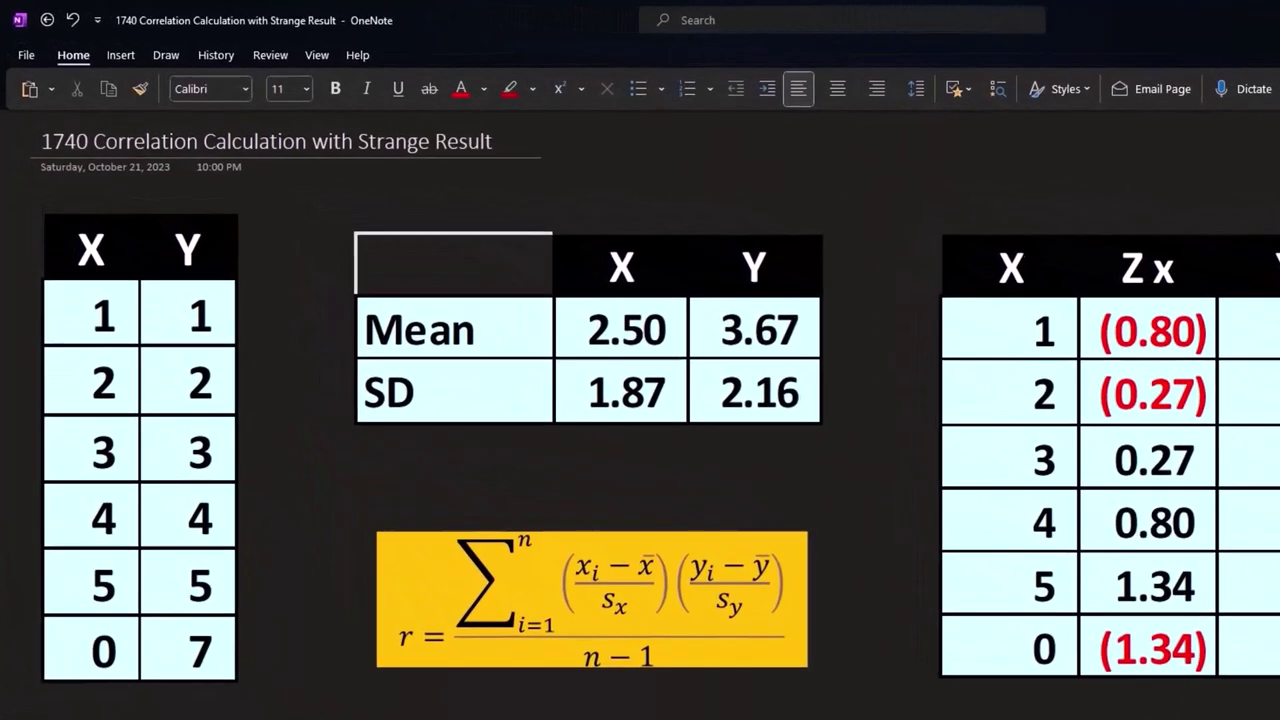
scroll(280, 477, right, 5)
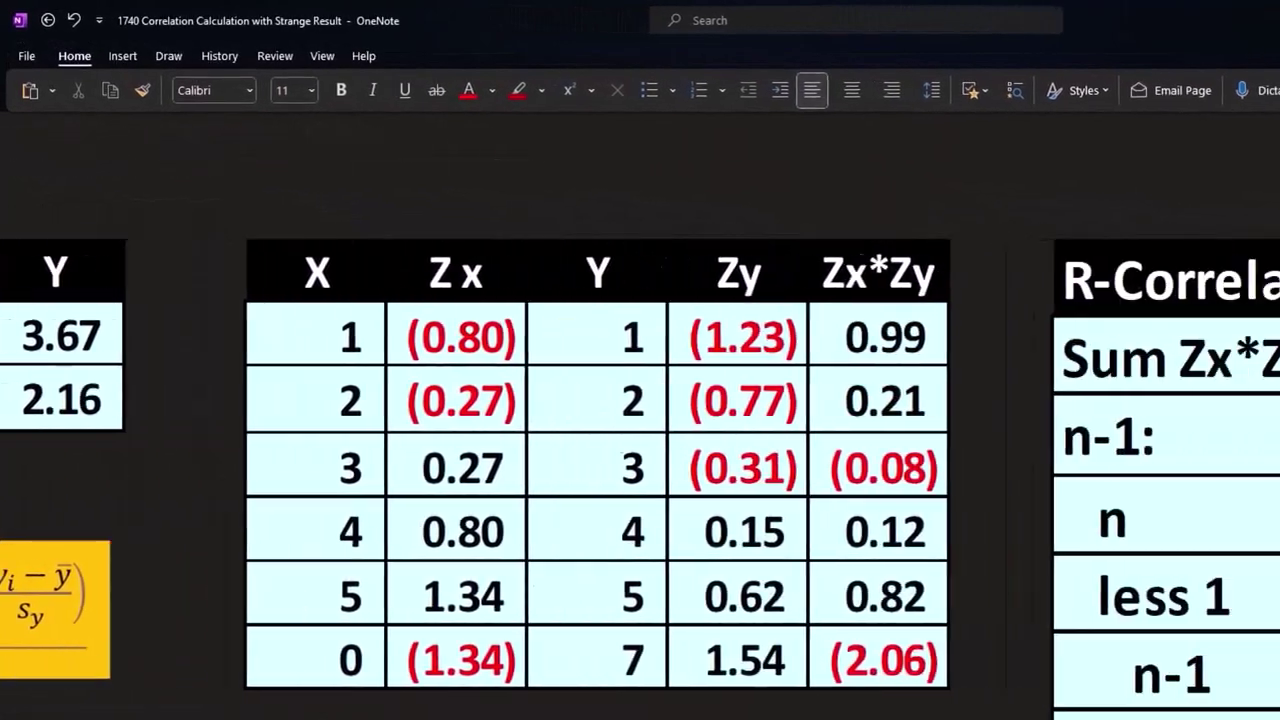
scroll(640, 460, right, 5)
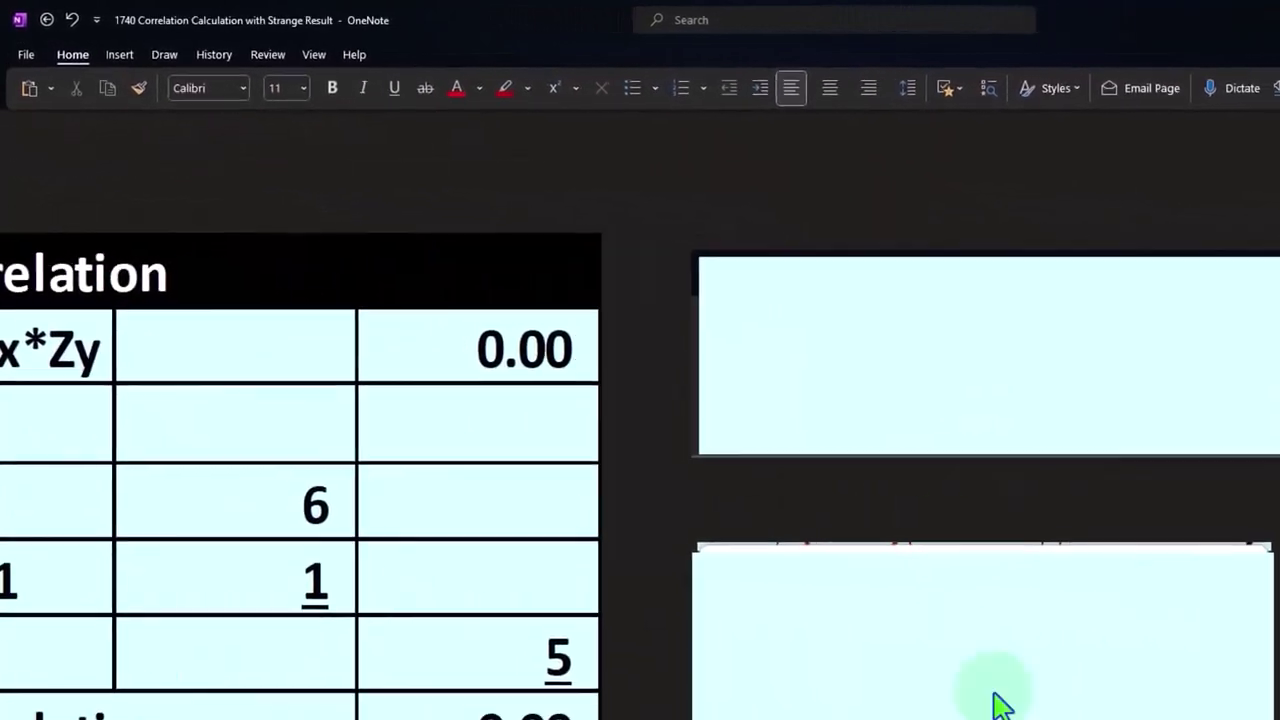
click(851, 318)
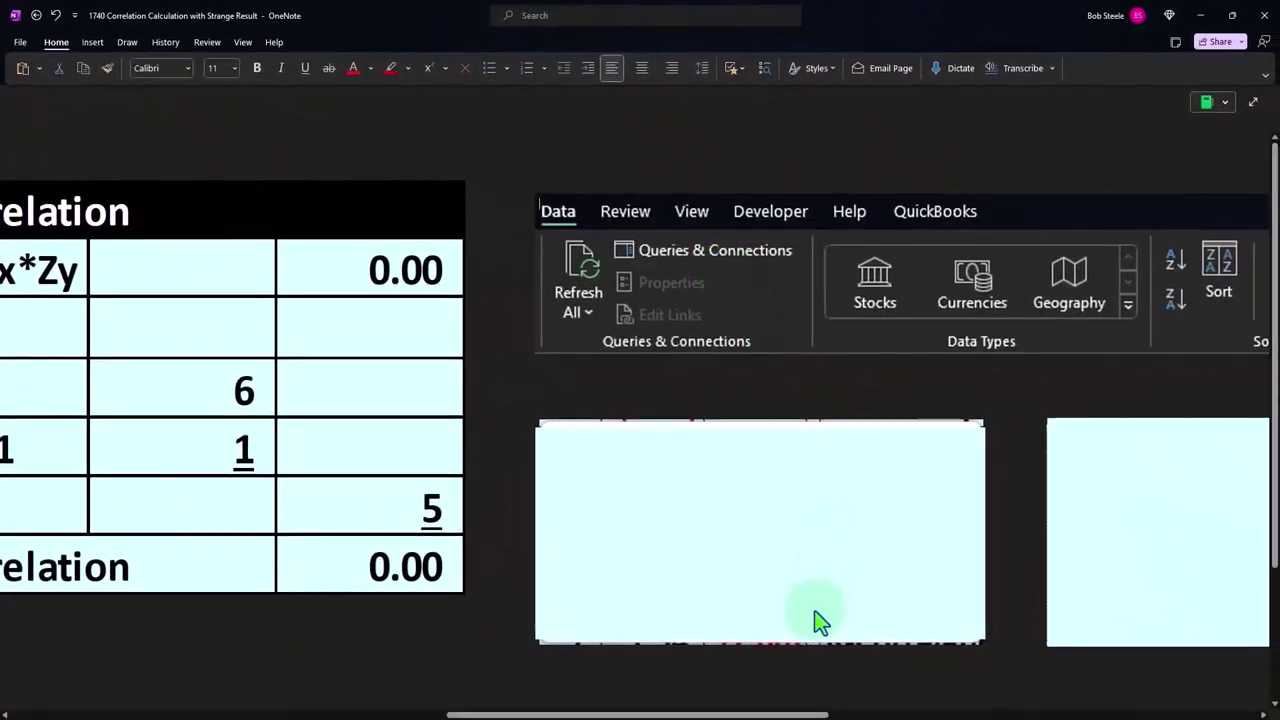
Remove the covers from the Data Analysis and Correlation dialog pictures below the Data ribbon.
drag(771, 714, 1190, 714)
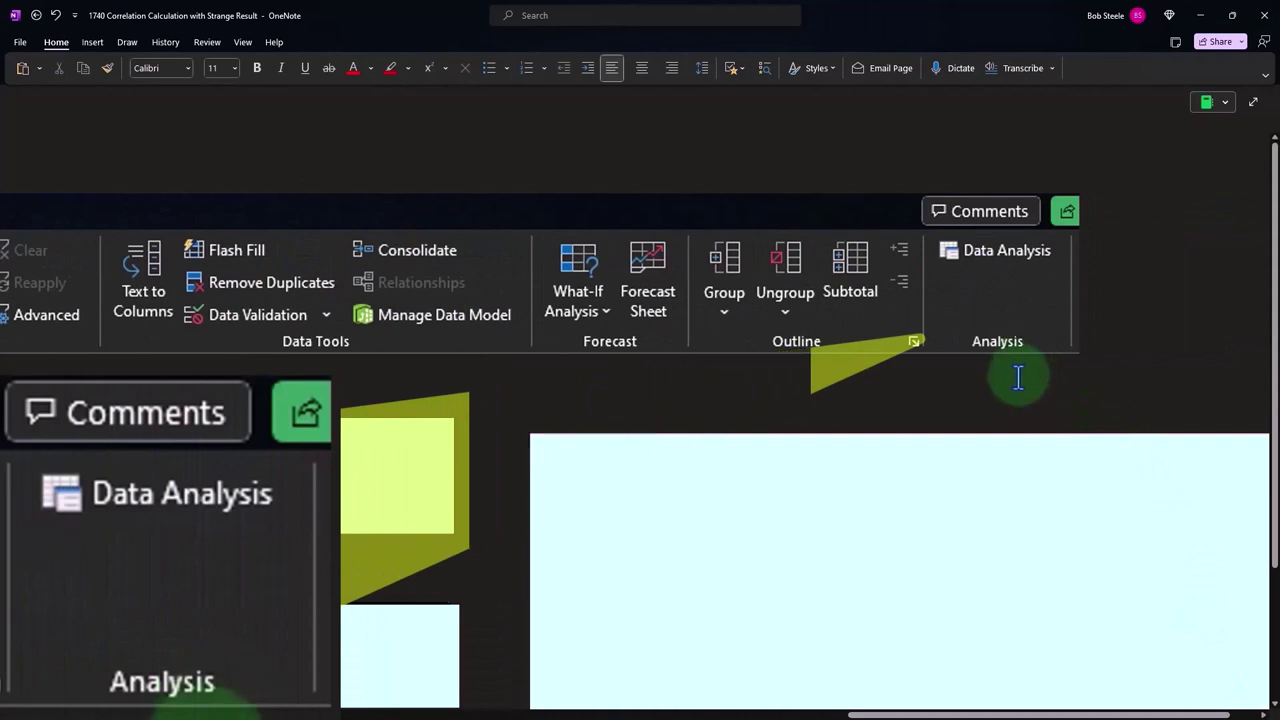
drag(936, 715, 659, 716)
click(366, 498)
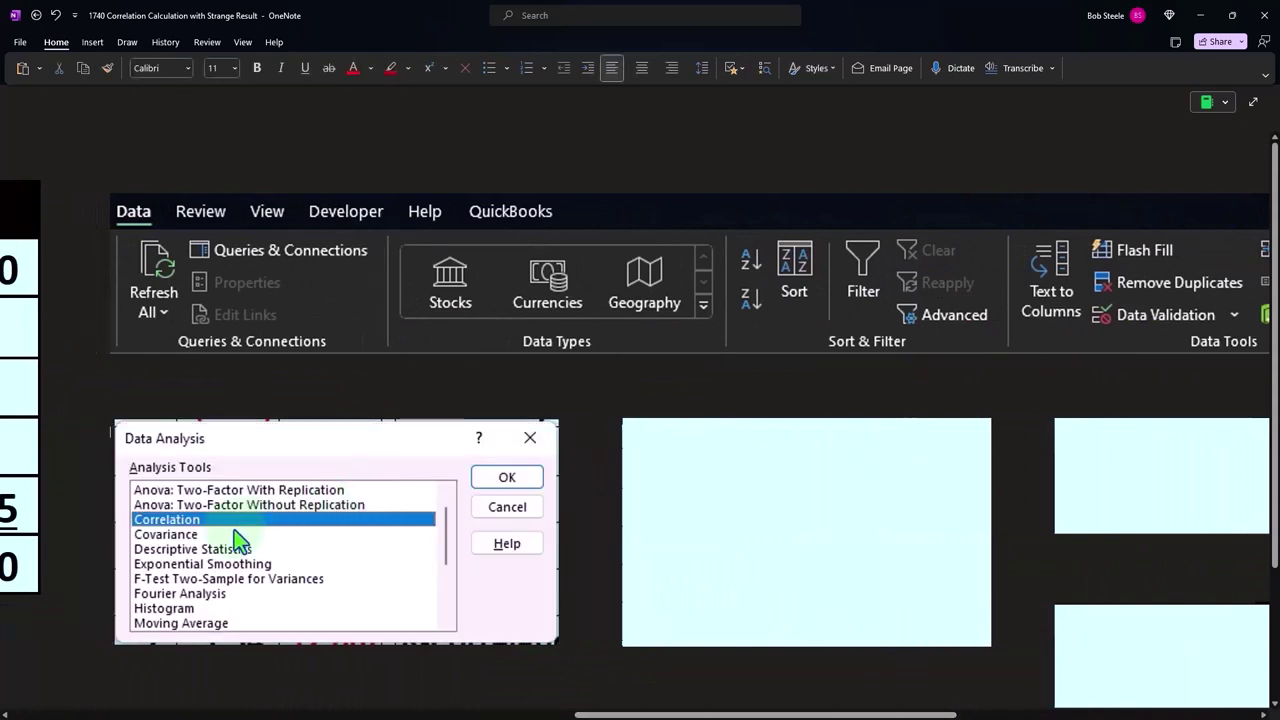
click(790, 462)
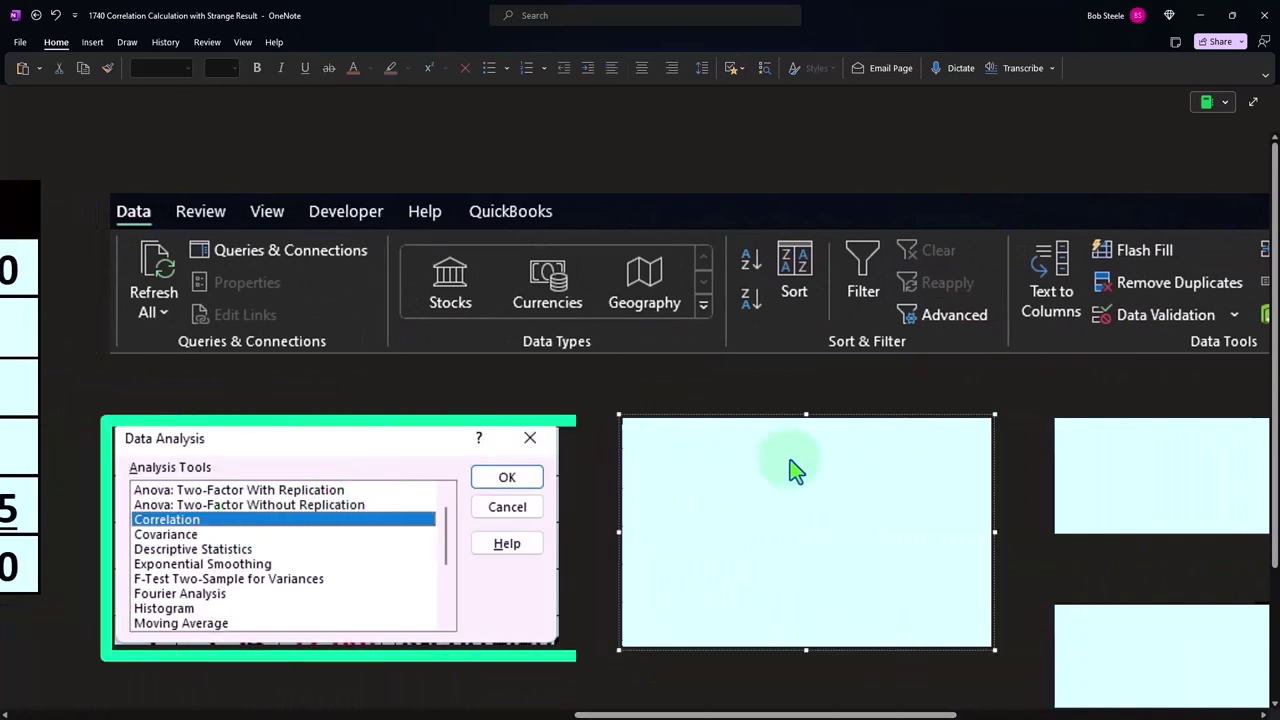
key(Delete)
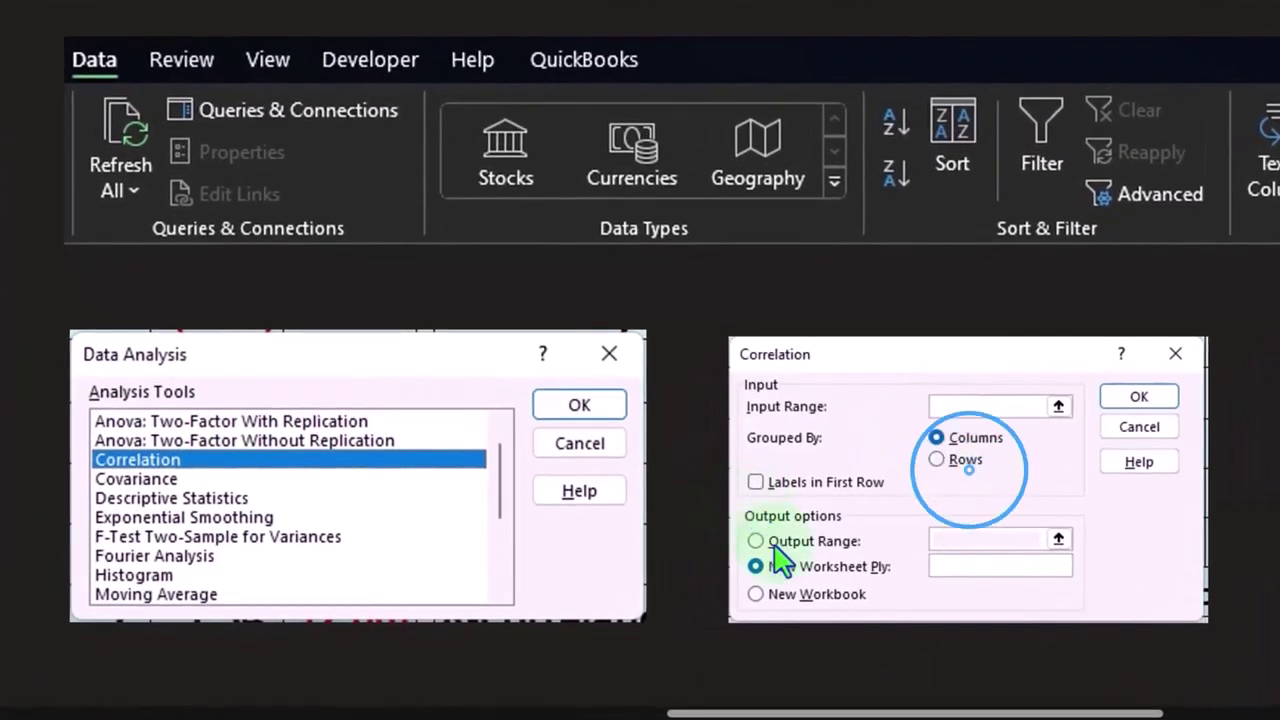
Remove the covers from the Total Data Set and Without Last Point correlation tables.
drag(905, 713, 1063, 714)
click(1000, 430)
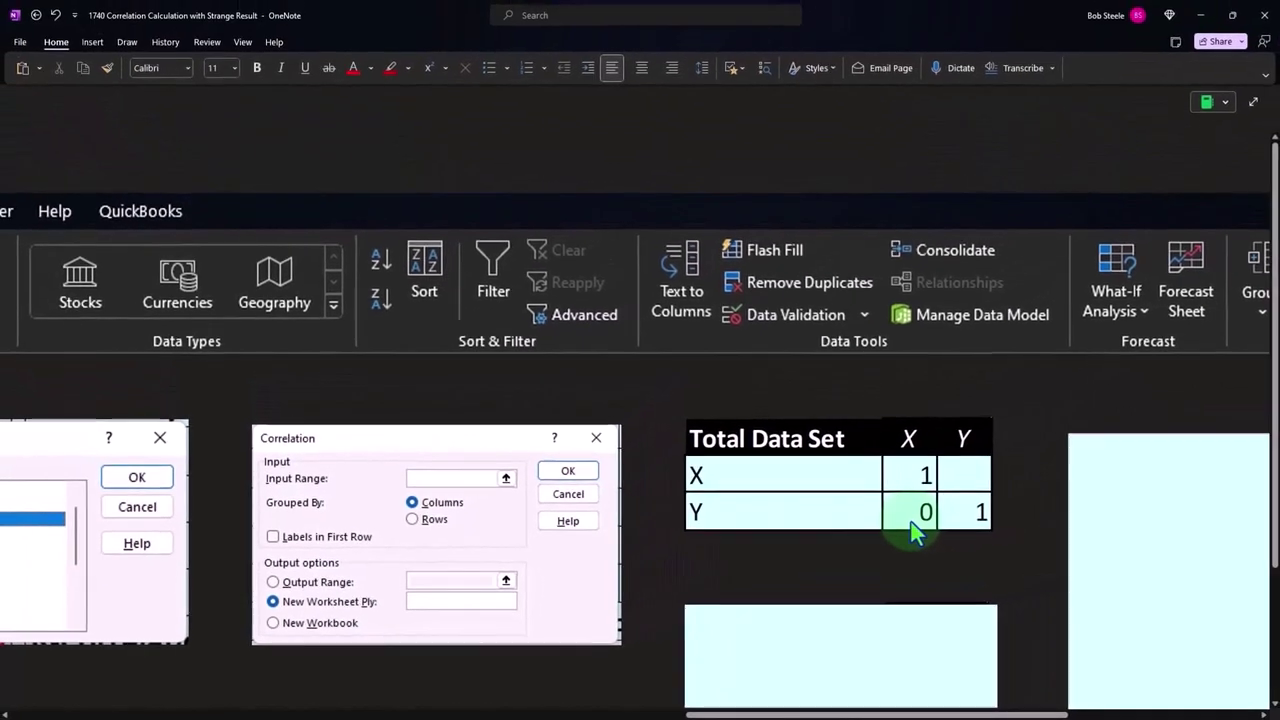
scroll(909, 530, down, 2)
click(900, 545)
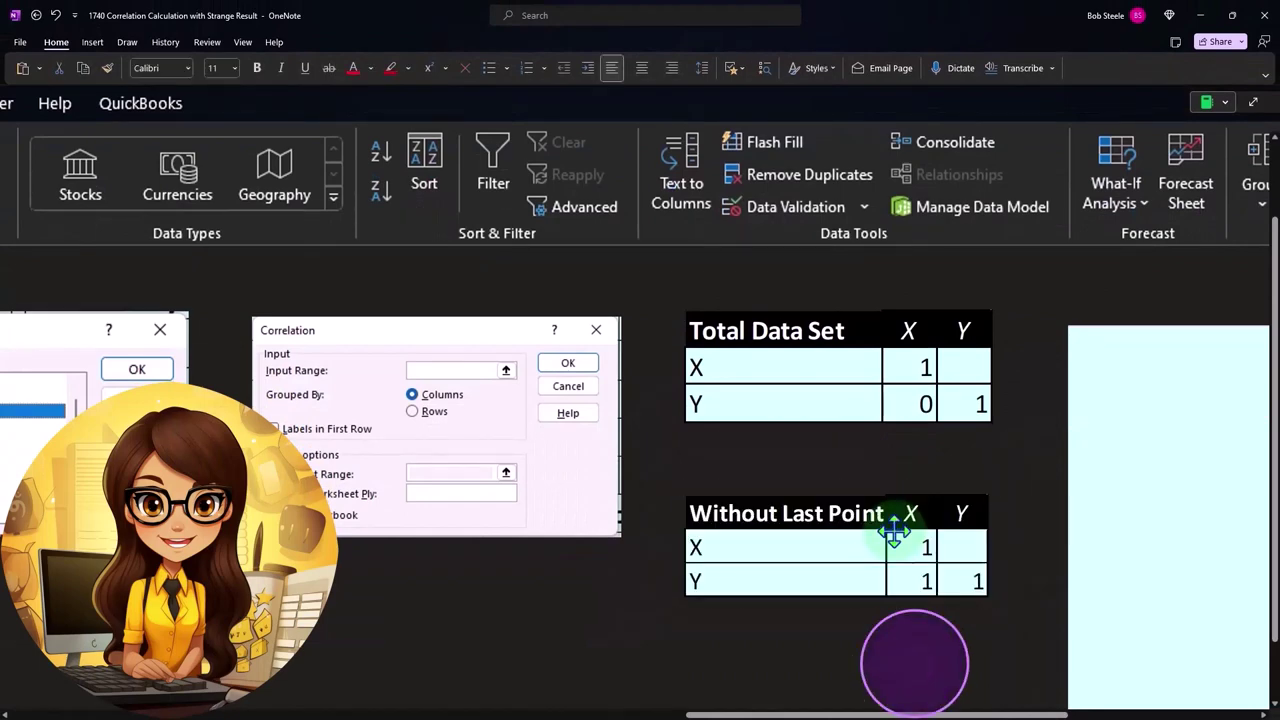
drag(866, 437, 861, 463)
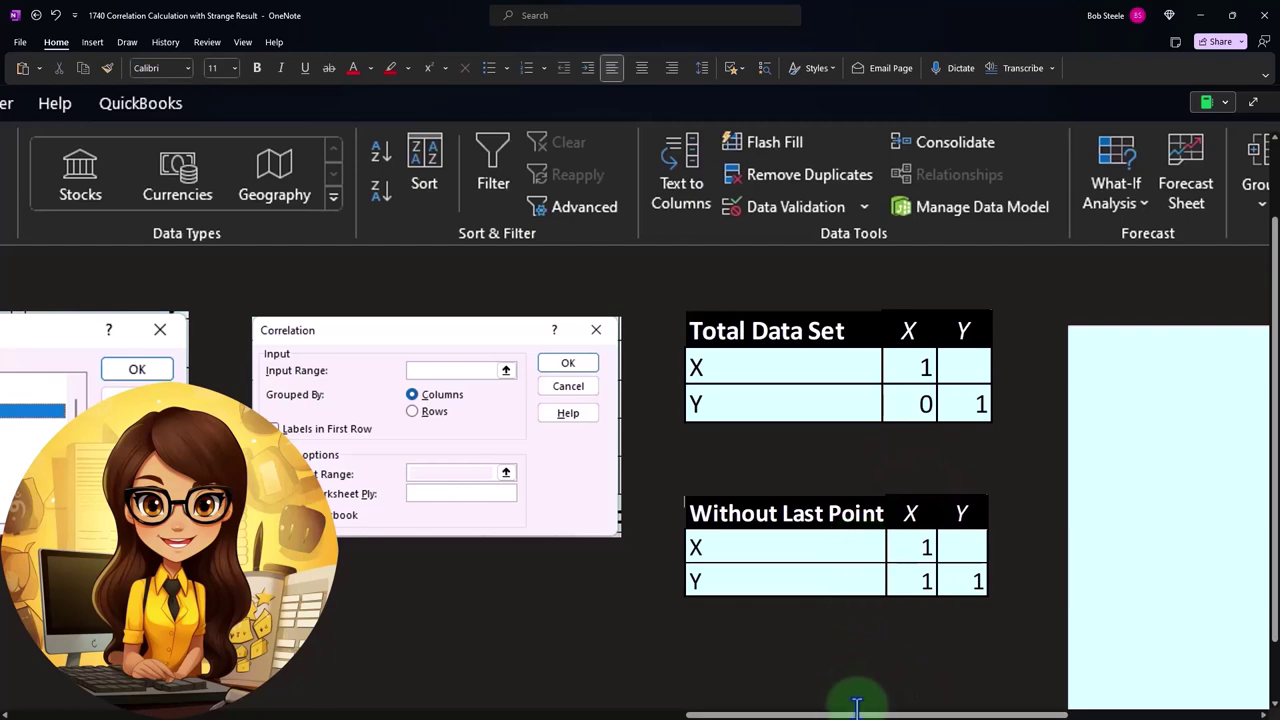
drag(855, 705, 180, 714)
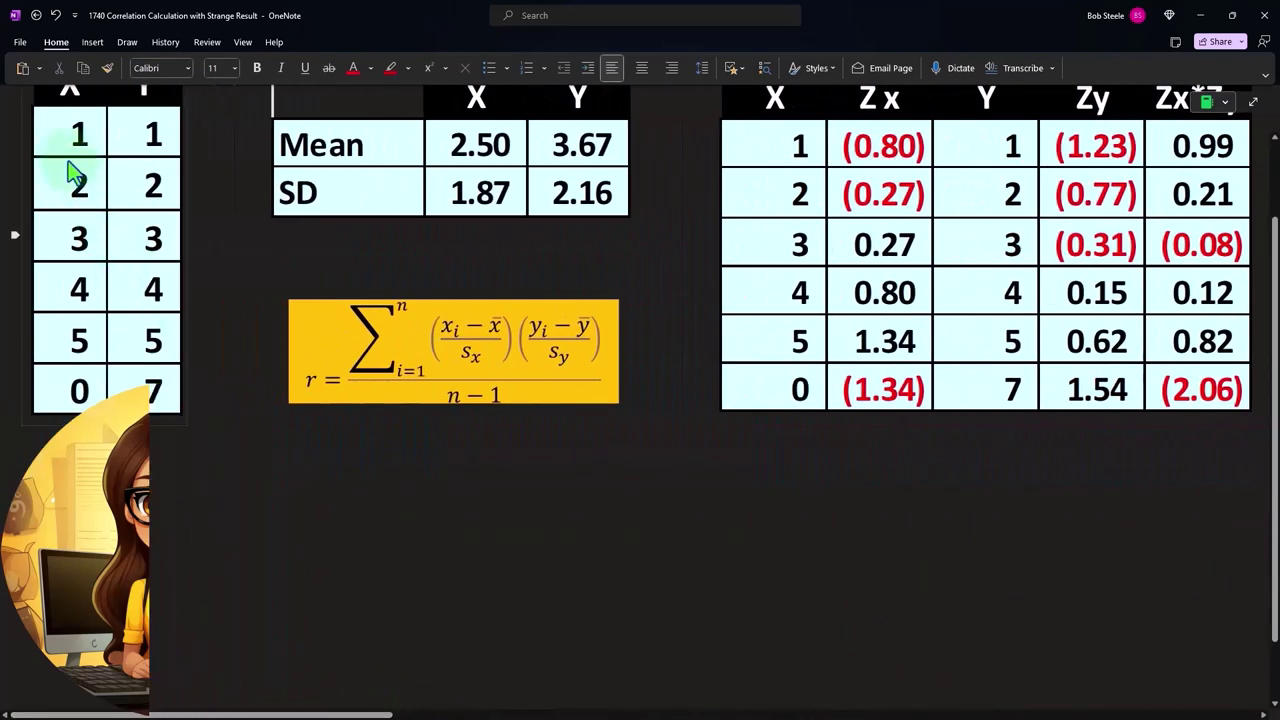
scroll(64, 160, up, 2)
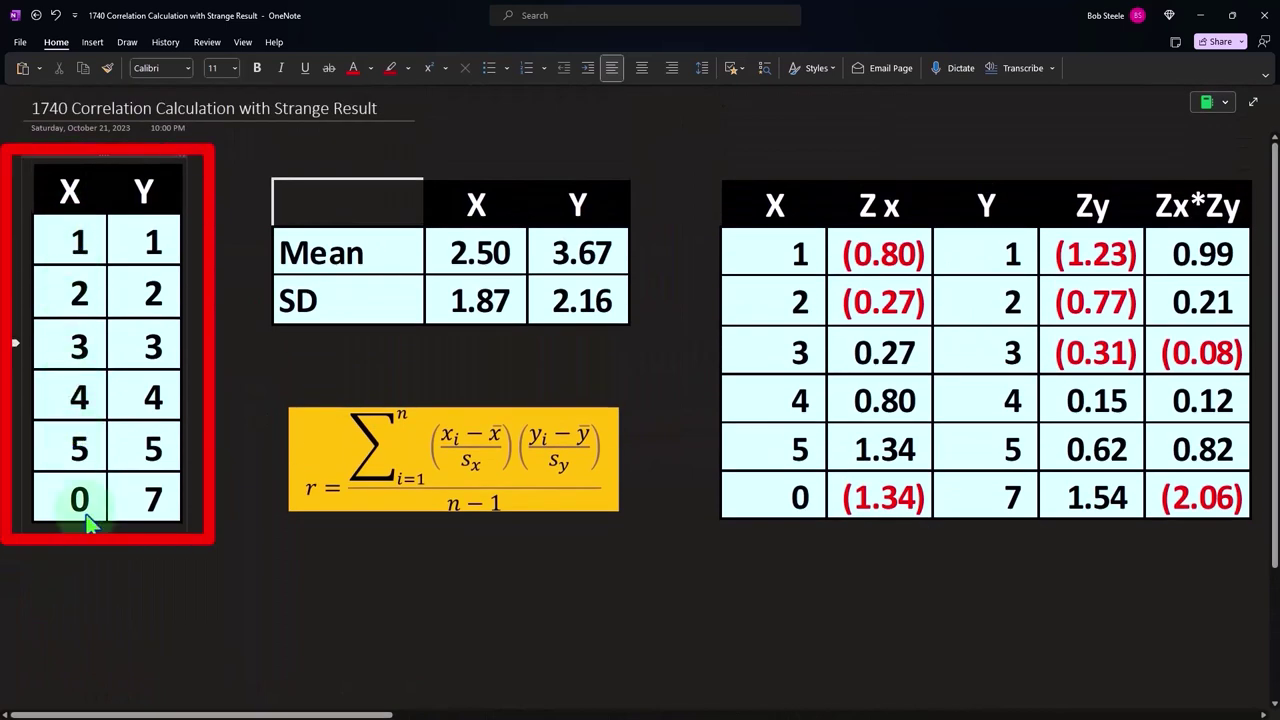
drag(351, 714, 1047, 714)
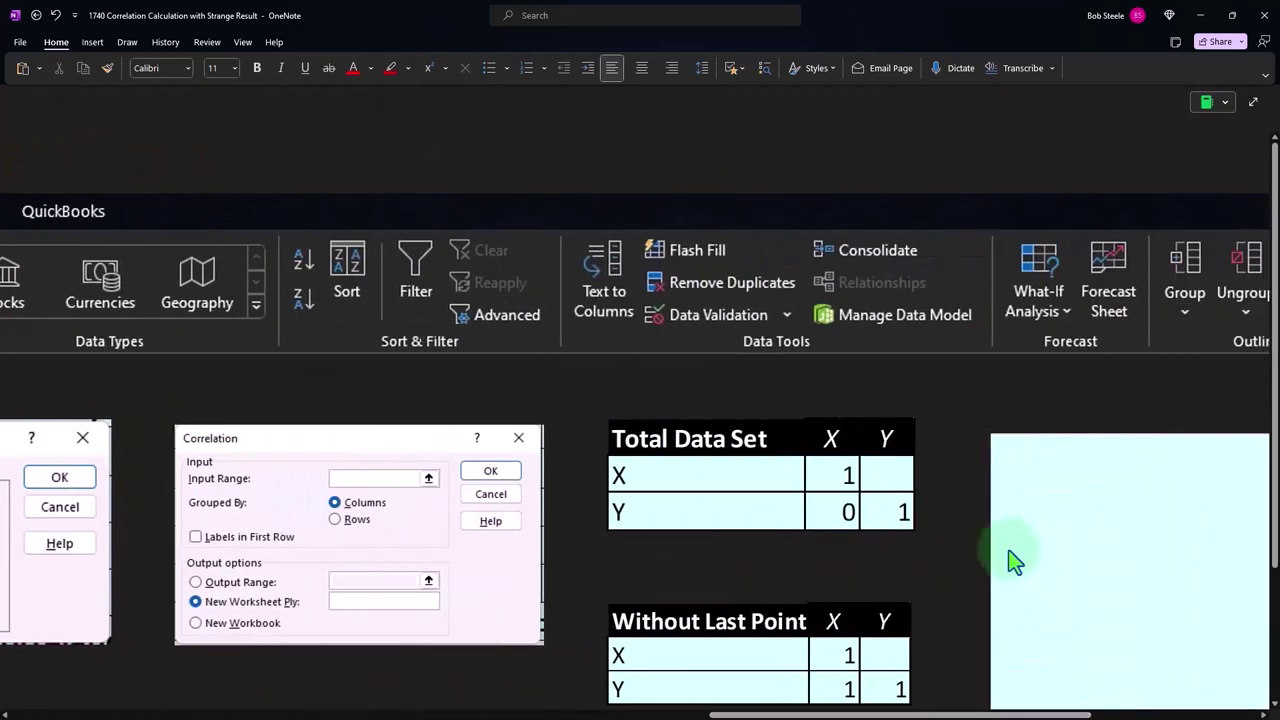
Remove the cover from the scatter chart beside the Total Data Set and Without Last Point tables.
scroll(950, 555, down, 2)
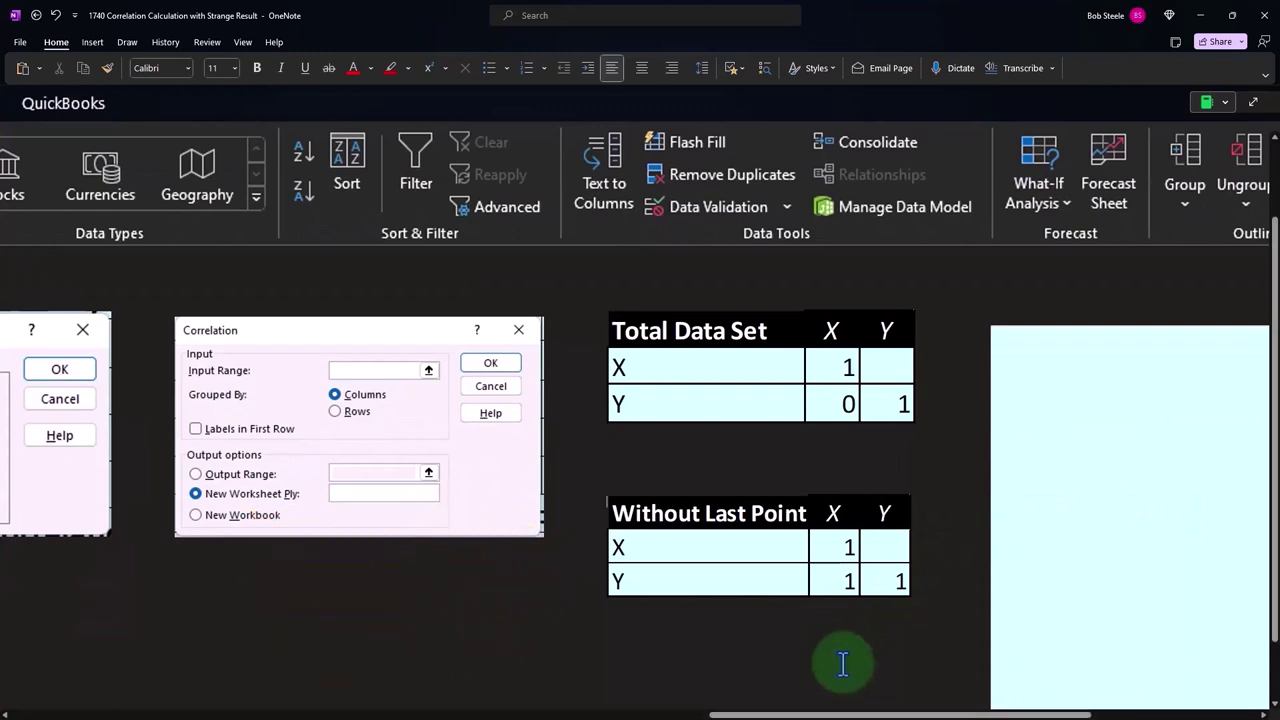
drag(862, 713, 1118, 706)
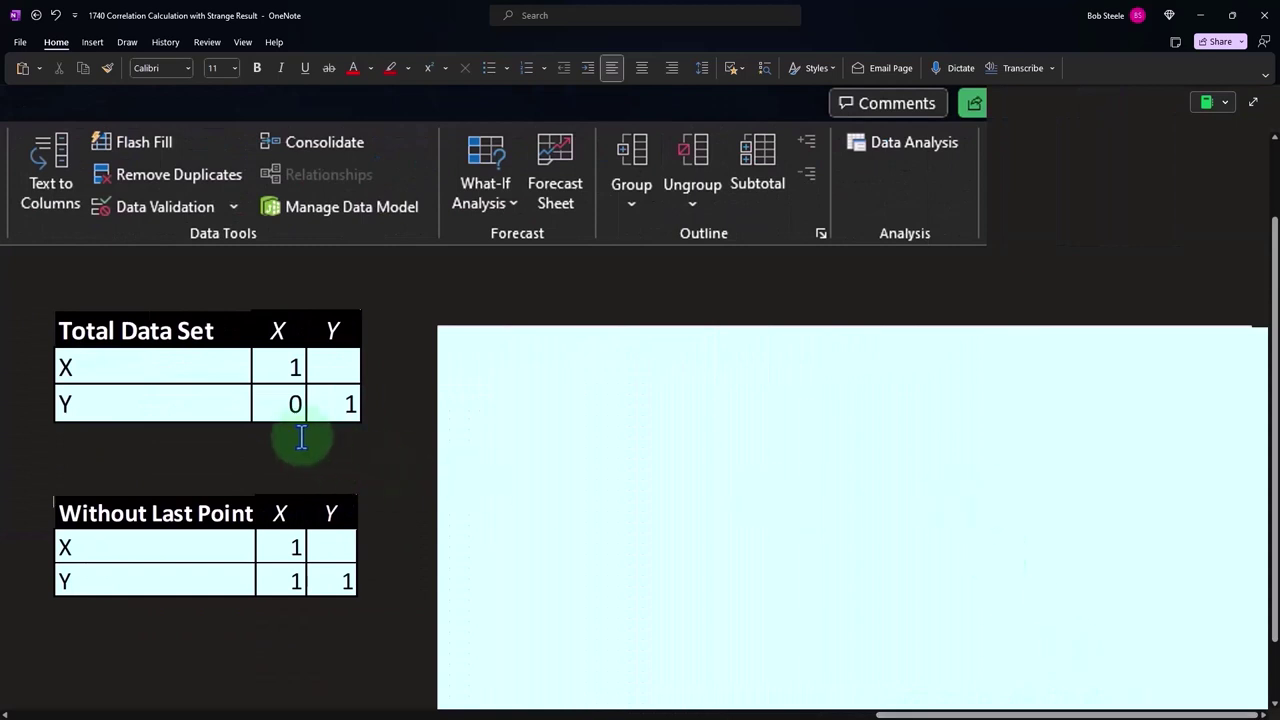
click(630, 421)
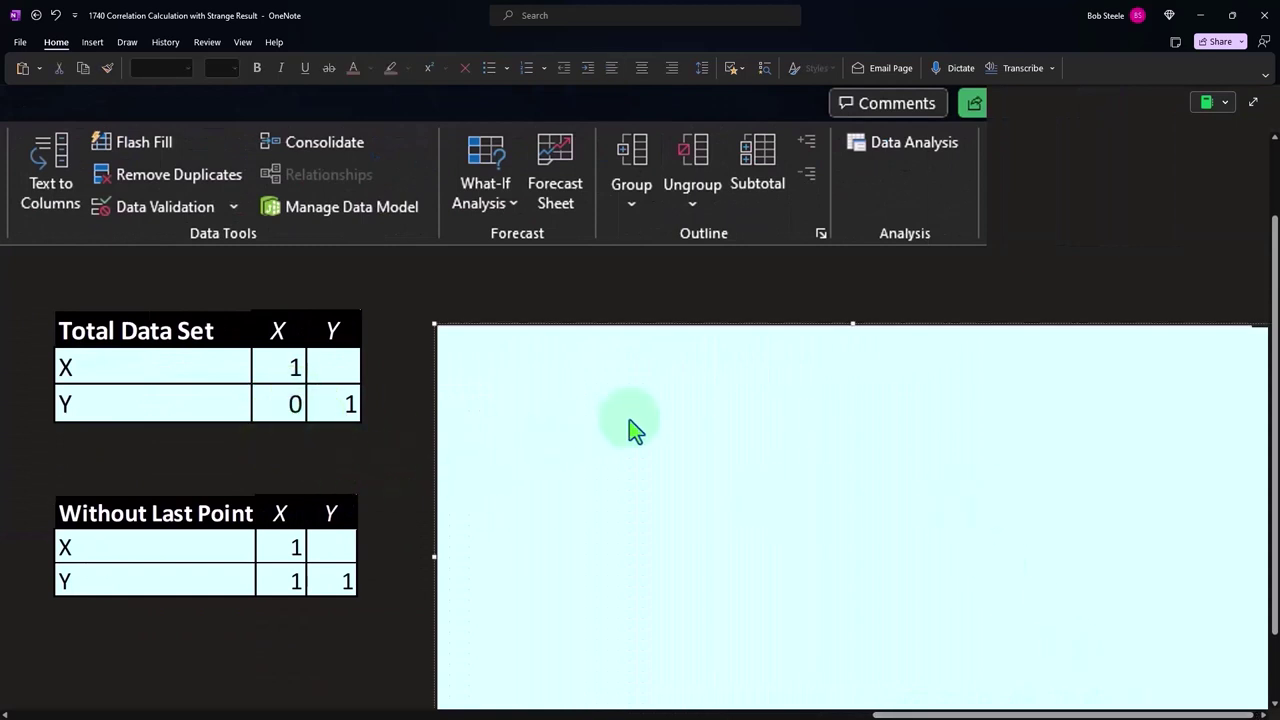
key(Delete)
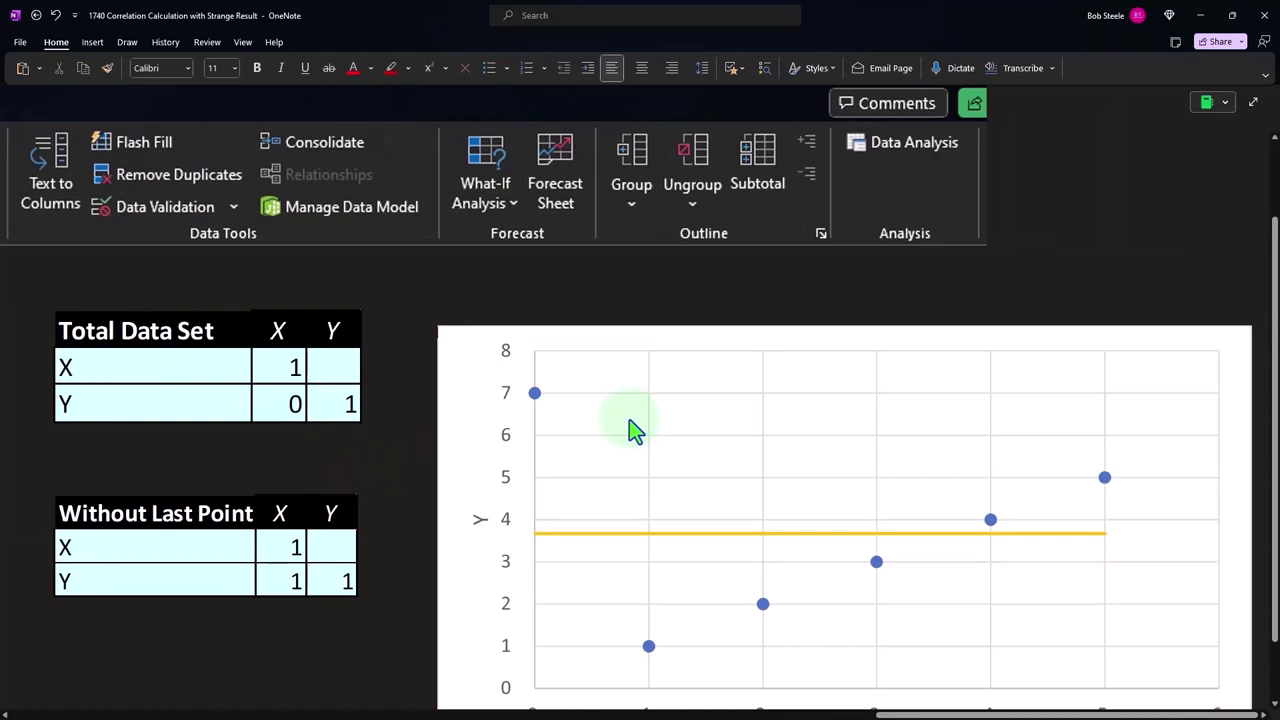
Compare the scatter chart with the two correlation tables, and review the Zx*Zy values beside the R-Correlation table.
scroll(630, 421, down, 2)
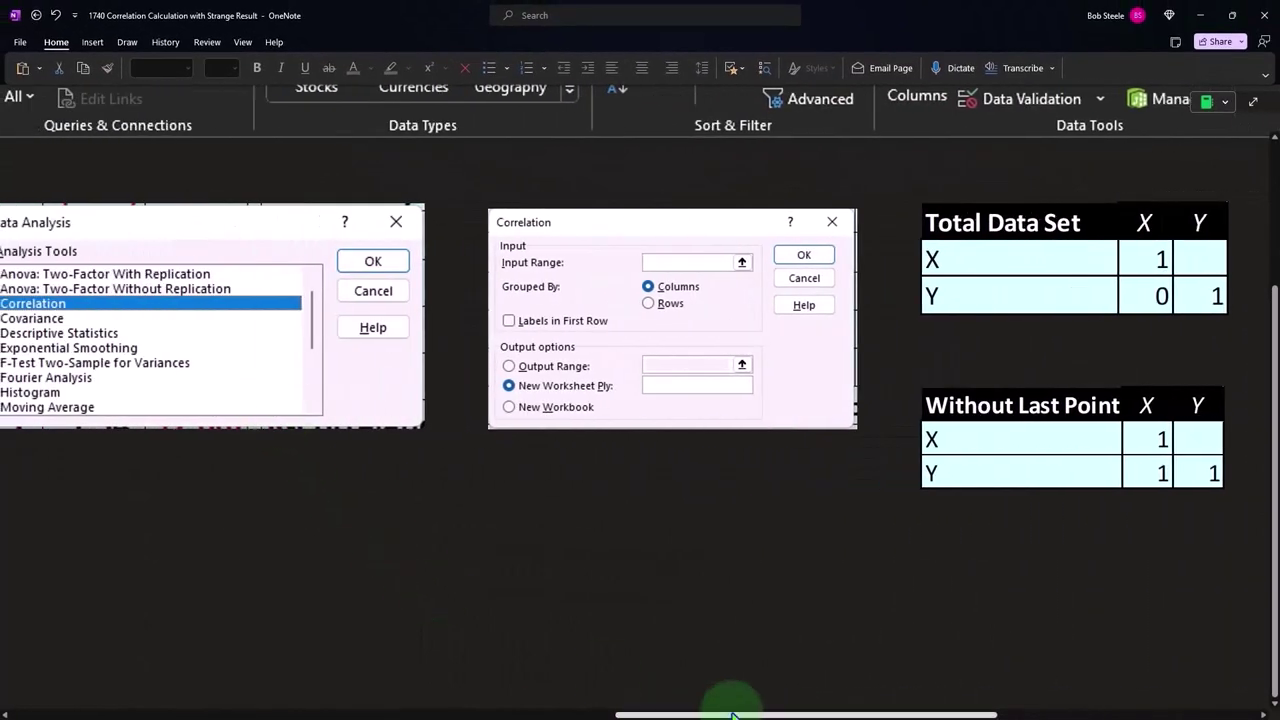
drag(731, 714, 760, 714)
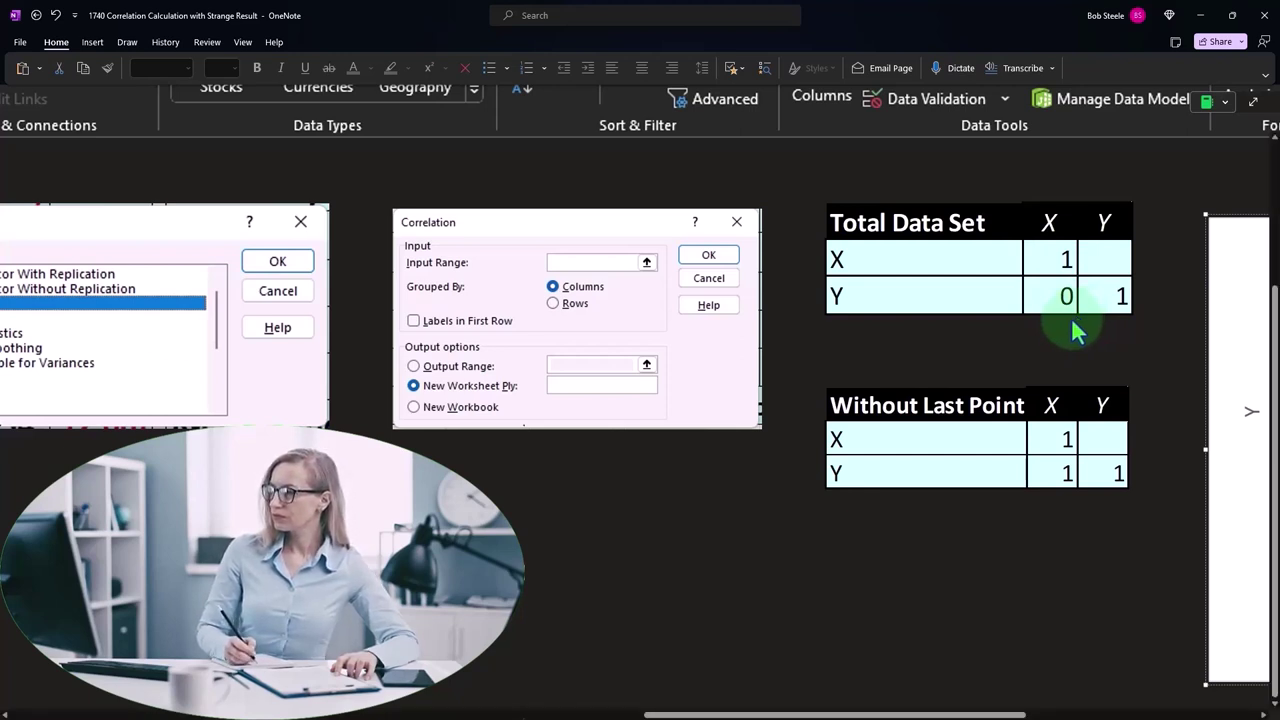
drag(842, 716, 1068, 714)
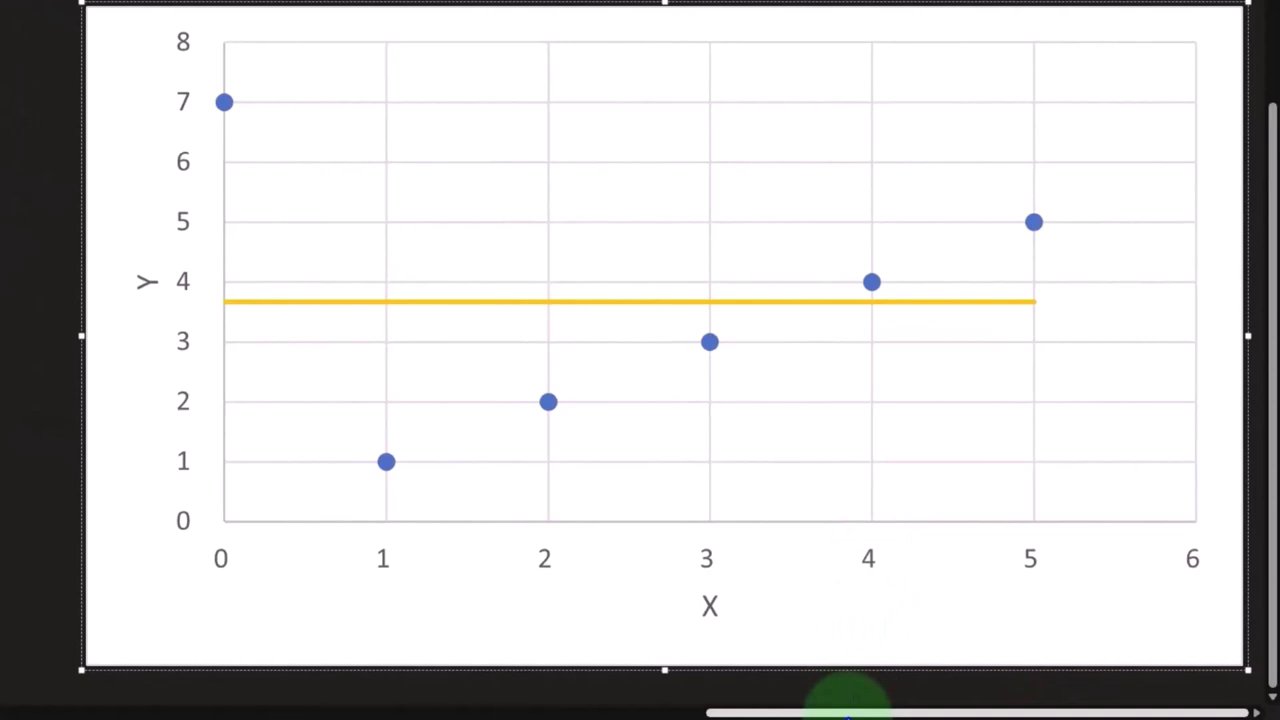
drag(848, 713, 233, 713)
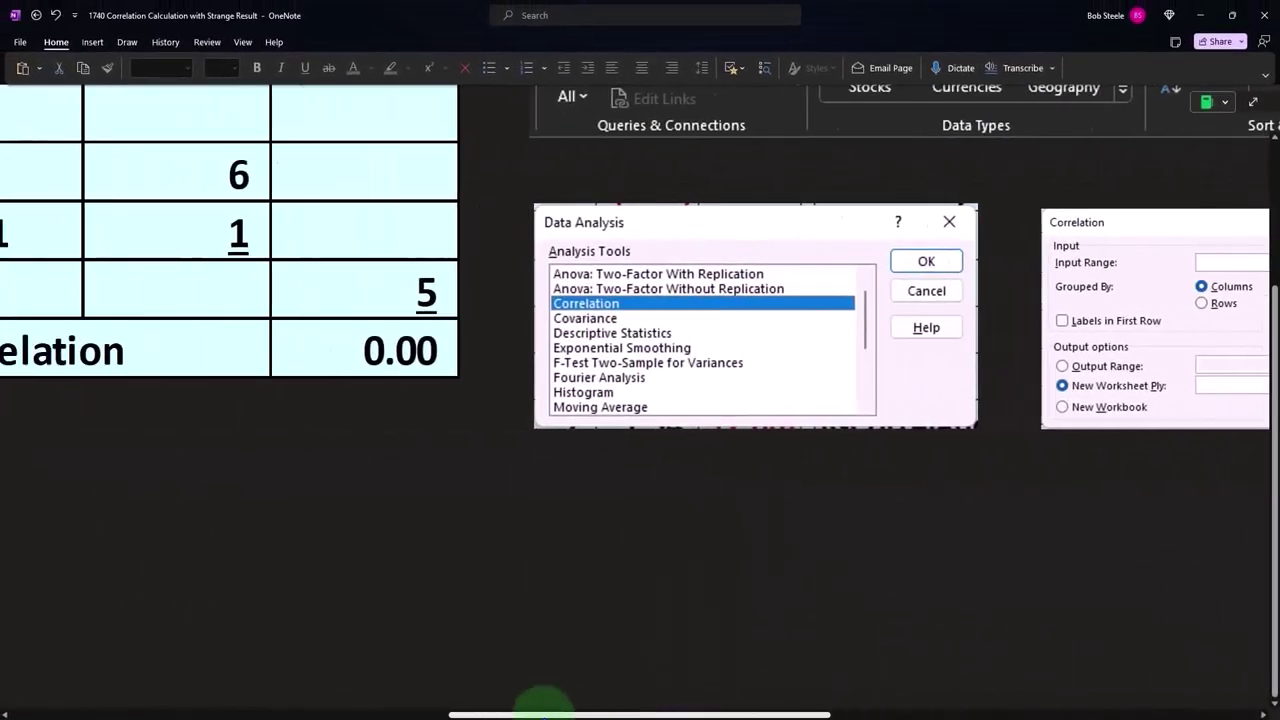
drag(545, 712, 286, 712)
scroll(277, 614, up, 3)
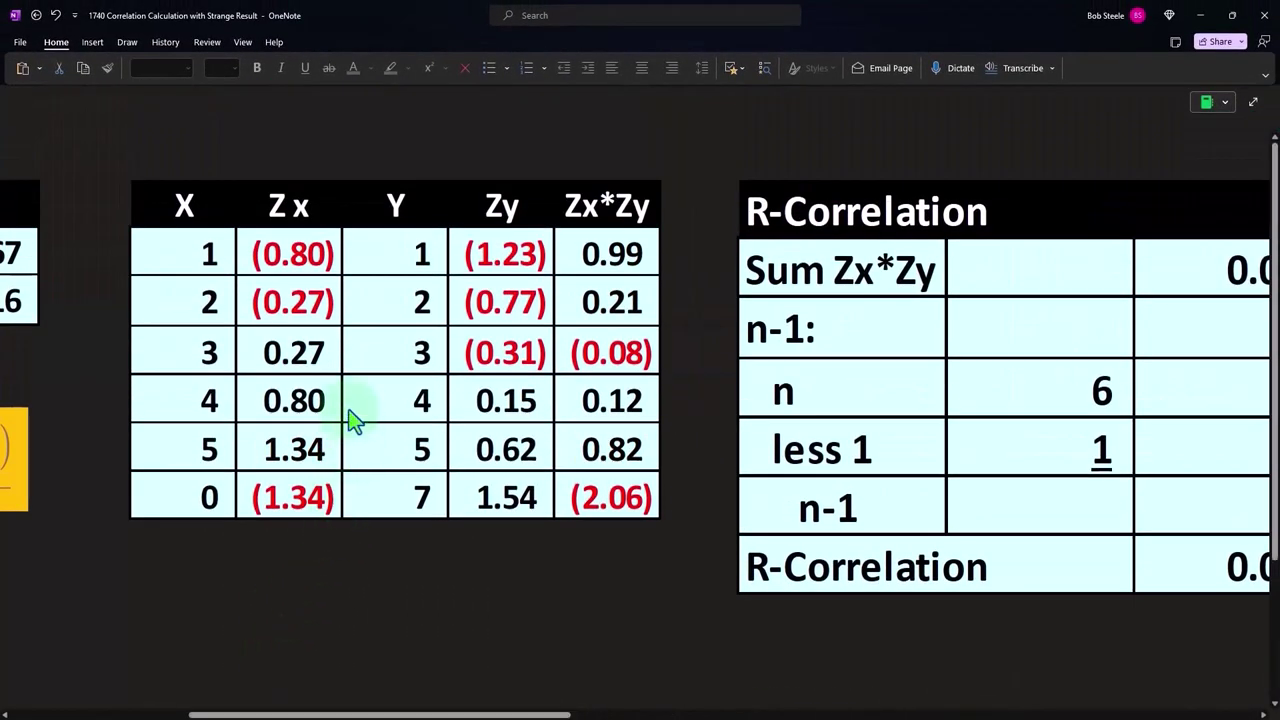